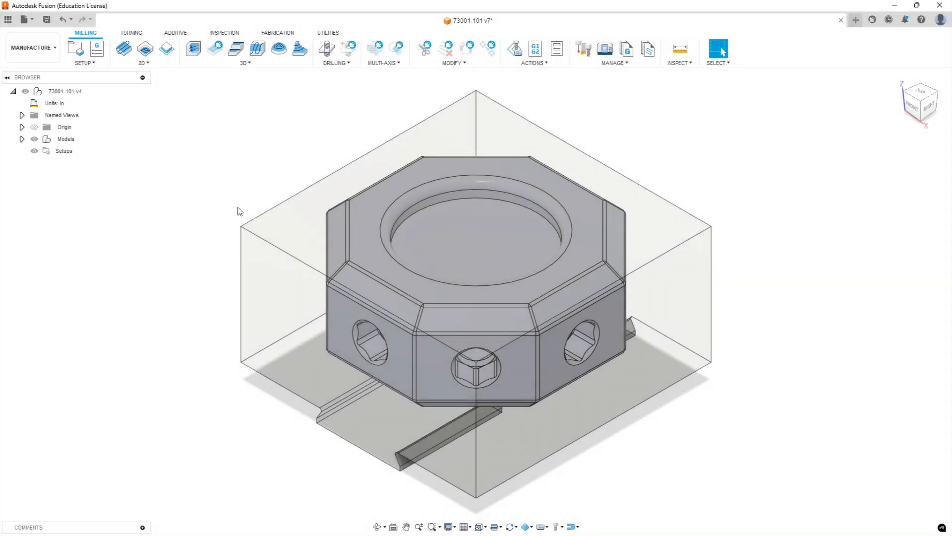
# Create a new milling setup for the part.
pyautogui.click(65, 151)
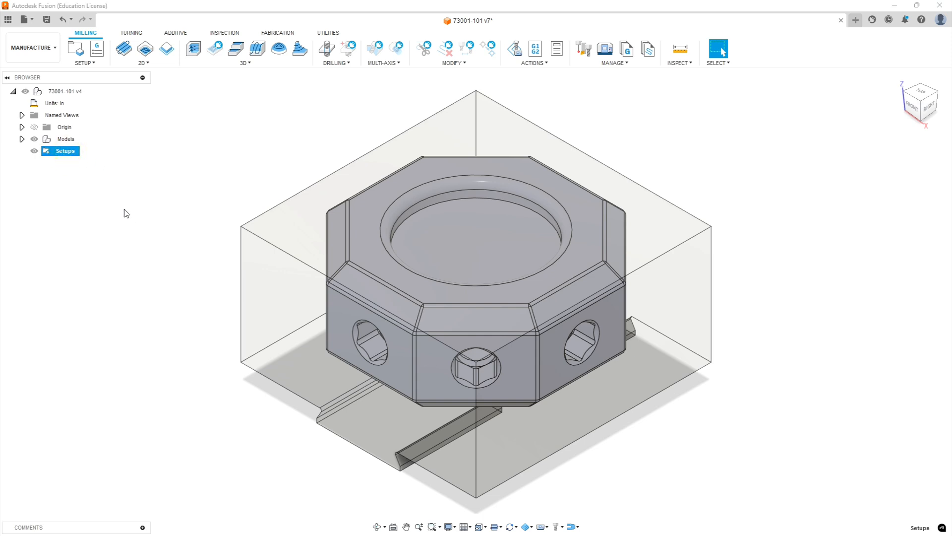
pyautogui.rightClick(70, 152)
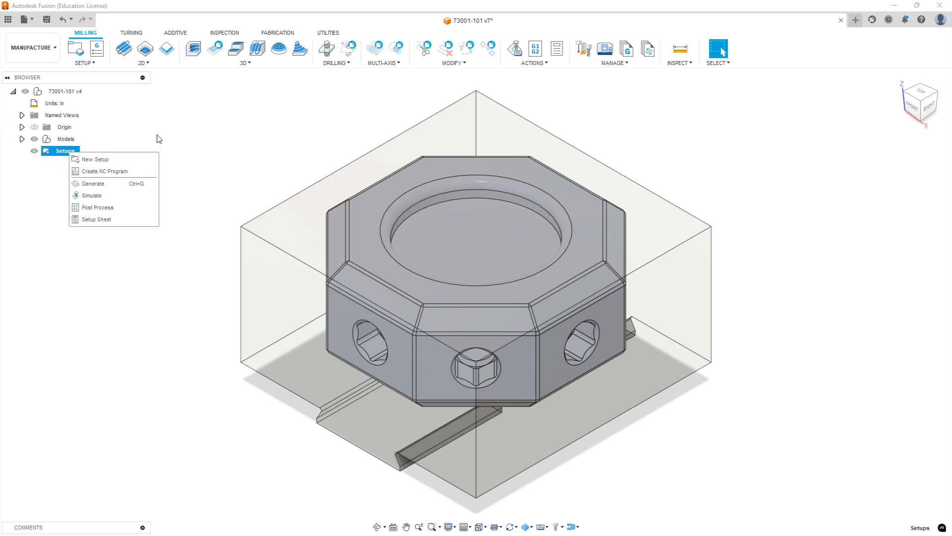
pyautogui.click(97, 160)
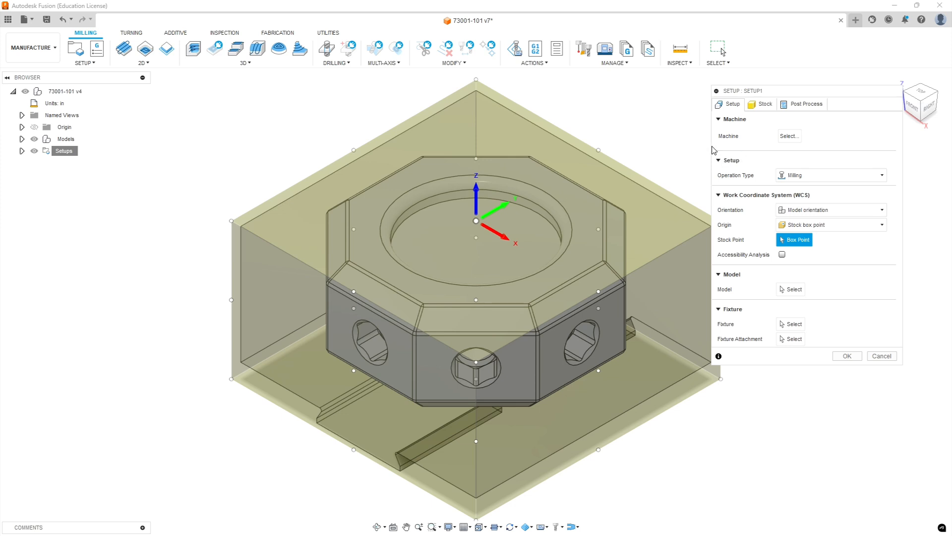
pyautogui.moveTo(831, 94); pyautogui.dragTo(840, 124)
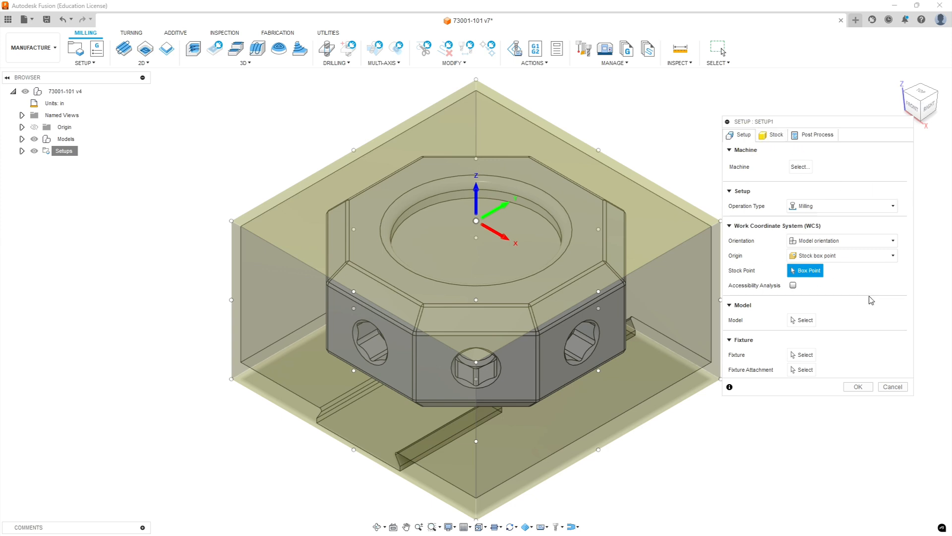
# Assign the 73001-101 body as the setup's model.
pyautogui.click(804, 320)
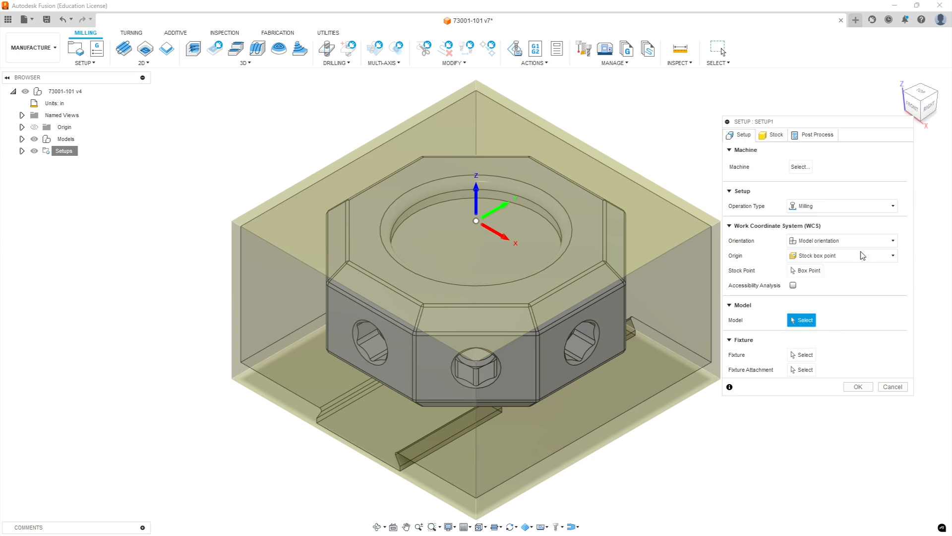
pyautogui.click(22, 139)
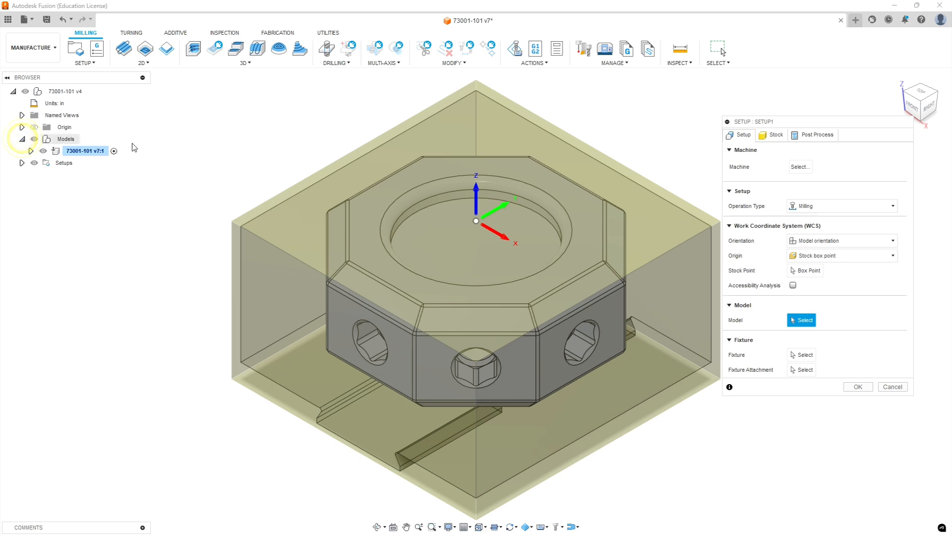
pyautogui.click(31, 150)
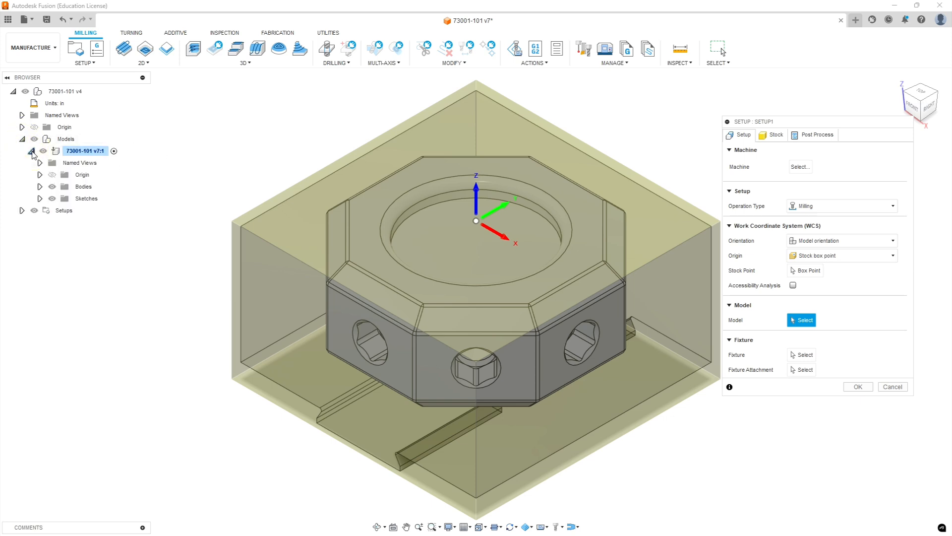
pyautogui.click(39, 187)
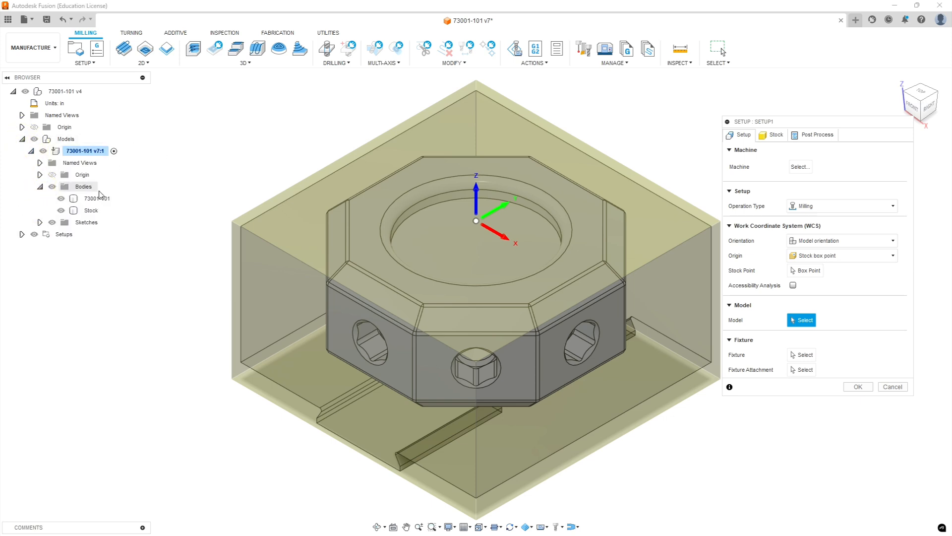
pyautogui.click(96, 199)
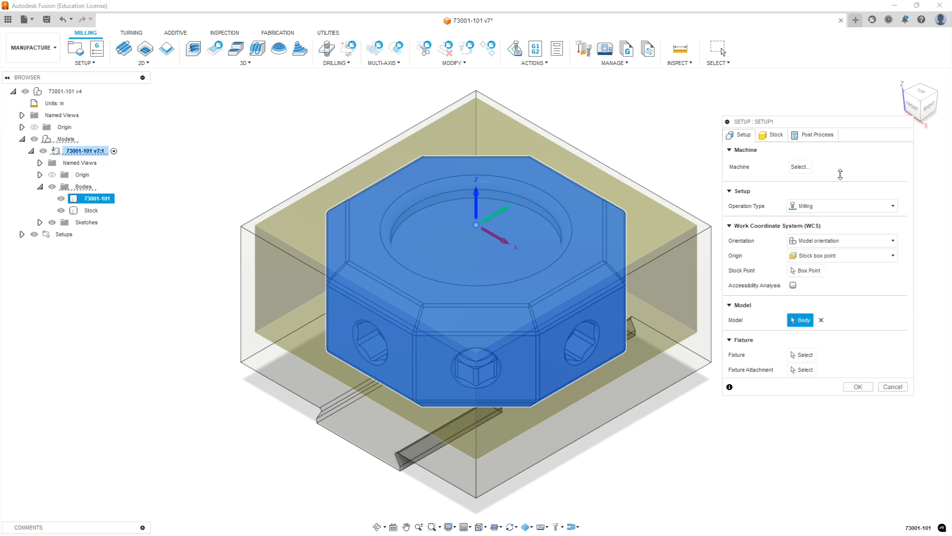
# Define the setup's stock from solid, using the Stock body.
pyautogui.click(776, 136)
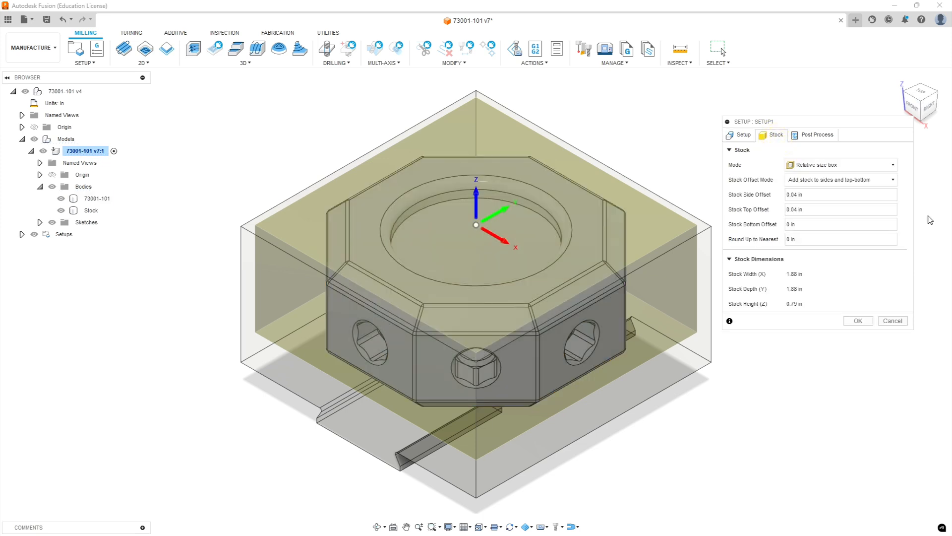
pyautogui.click(849, 163)
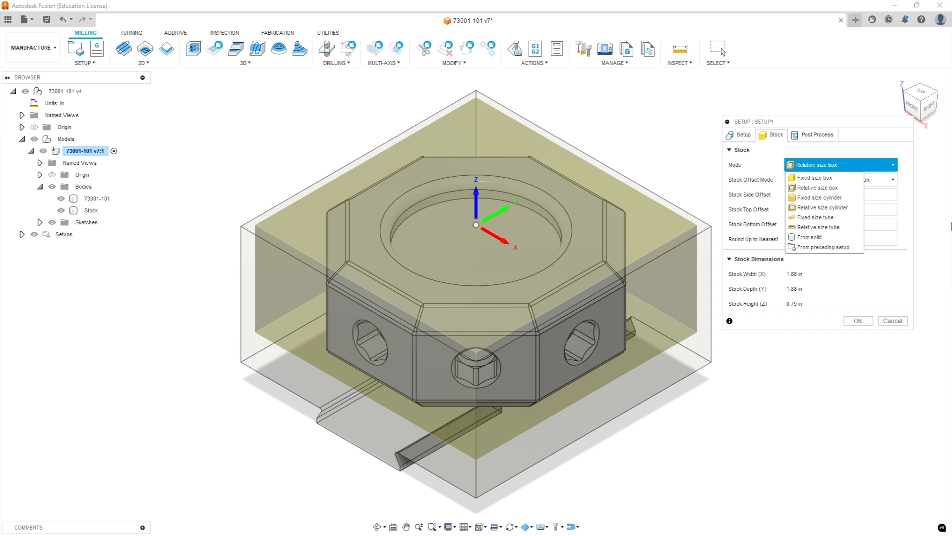
pyautogui.click(803, 238)
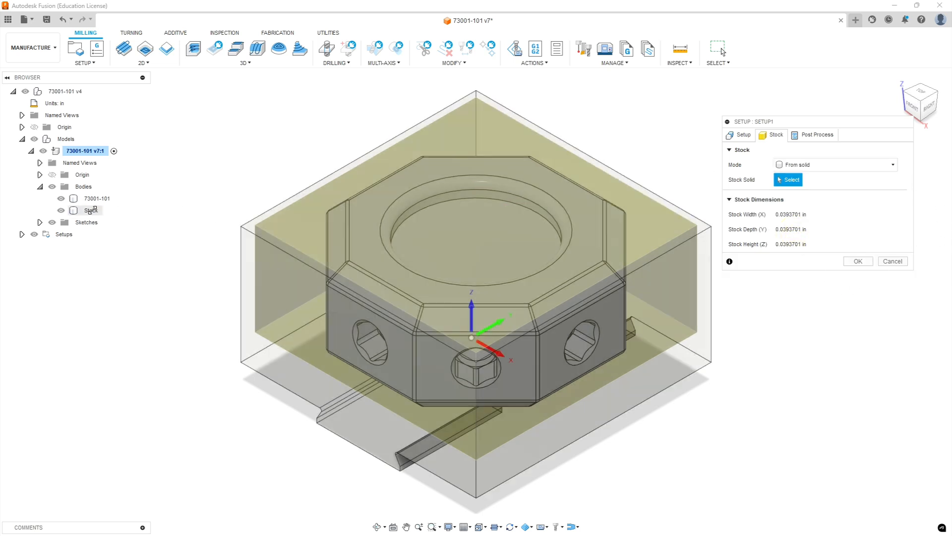
pyautogui.click(87, 212)
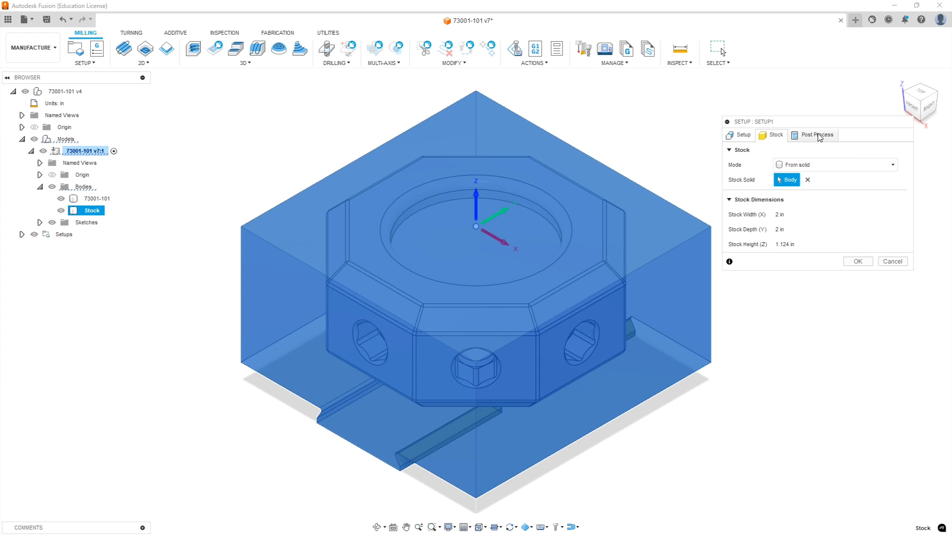
# Place the work coordinate origin on the stock box point at the centre of the underside.
pyautogui.click(741, 135)
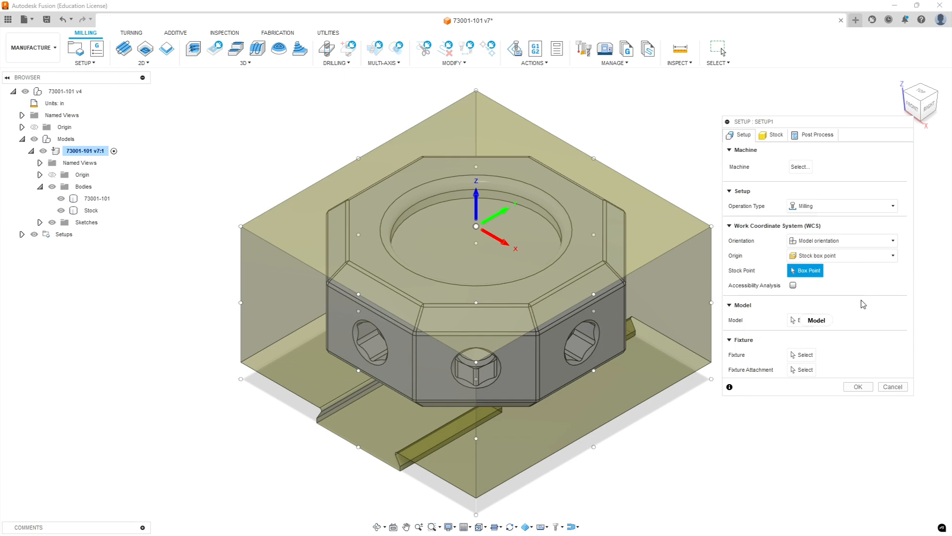
pyautogui.keyDown('shift'); pyautogui.moveTo(657, 399); pyautogui.dragTo(641, 363, button='middle'); pyautogui.keyUp('shift')
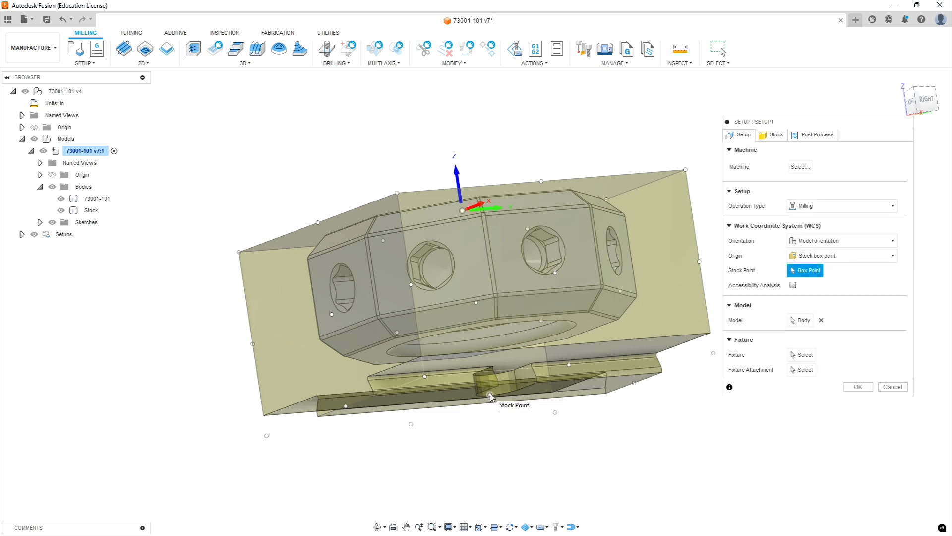
pyautogui.moveTo(498, 413)
pyautogui.keyDown('shift'); pyautogui.mouseDown(button='middle')
pyautogui.moveTo(549, 389)
pyautogui.moveTo(511, 407)
pyautogui.mouseUp(button='middle'); pyautogui.keyUp('shift')
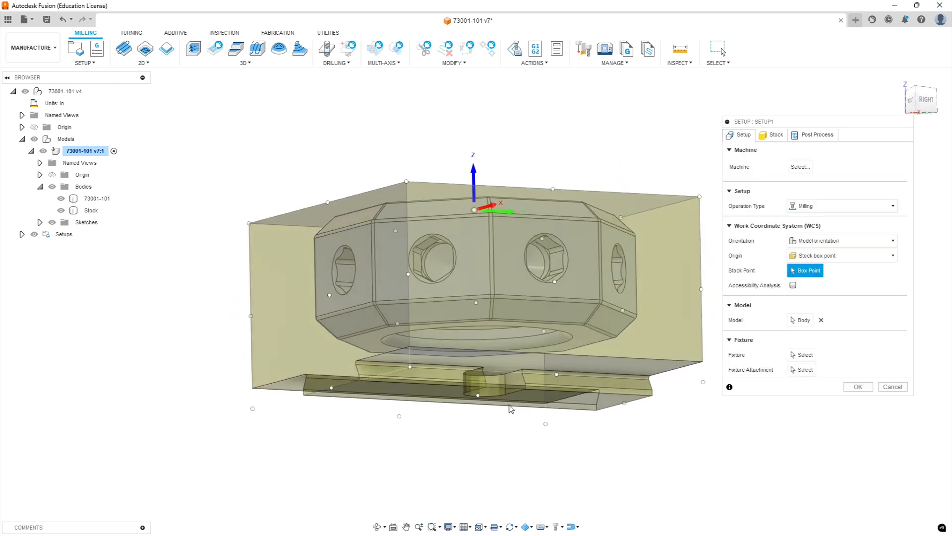
pyautogui.click(478, 396)
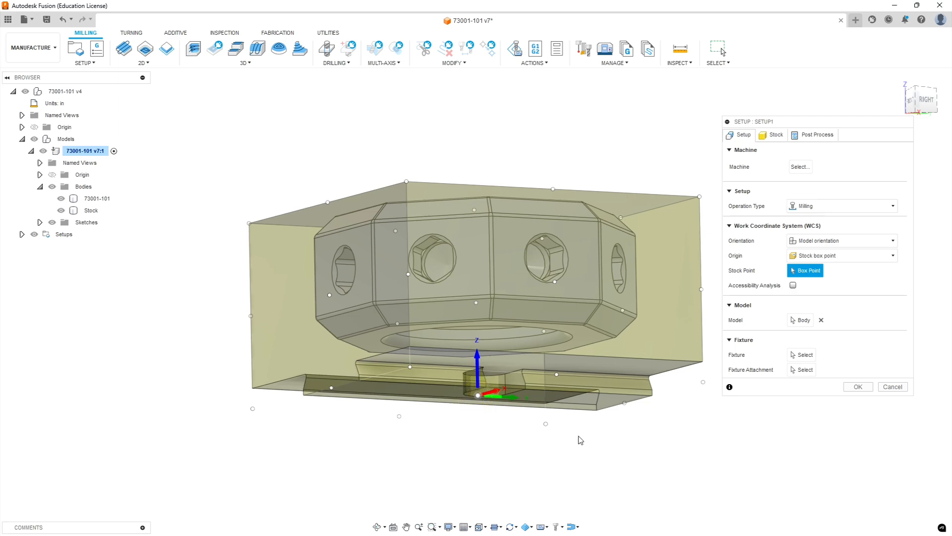
# Orient the work coordinate system by Z axis/plane and X axis, using the stock's front upper edge for X and a top face for Z.
pyautogui.keyDown('shift'); pyautogui.moveTo(521, 418); pyautogui.dragTo(542, 406, button='middle'); pyautogui.keyUp('shift')
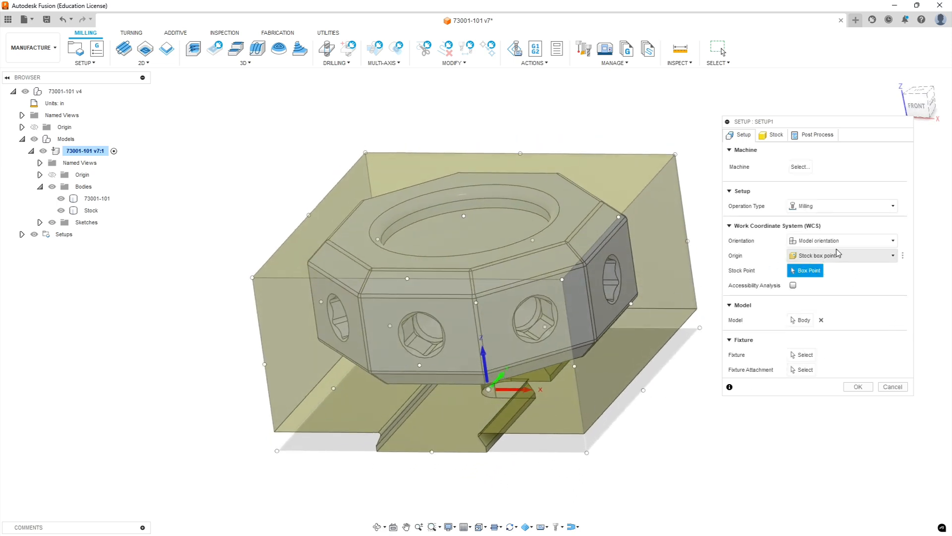
pyautogui.click(875, 241)
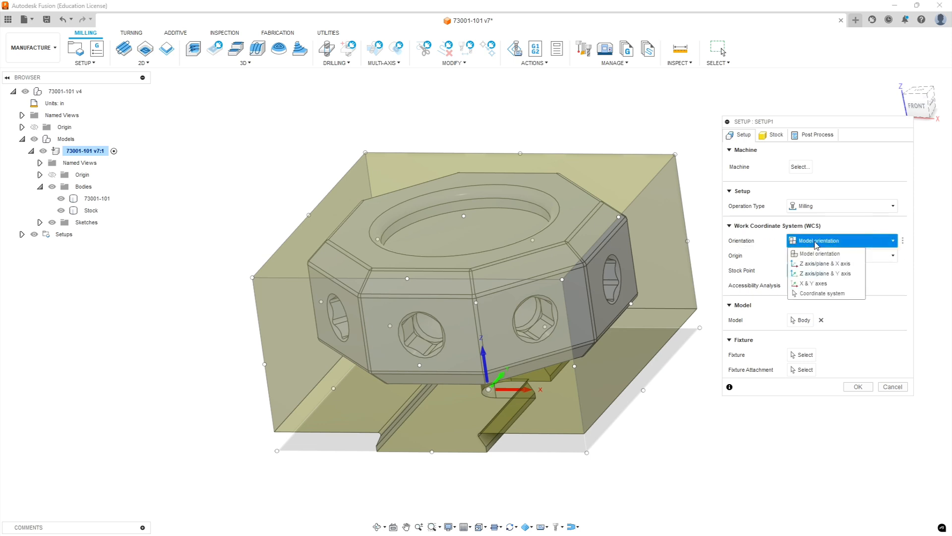
pyautogui.click(835, 267)
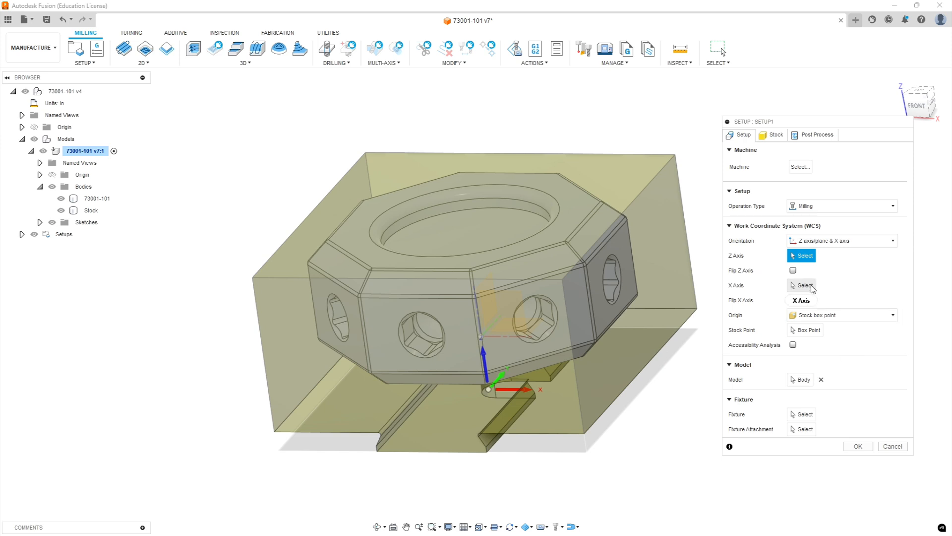
pyautogui.click(810, 287)
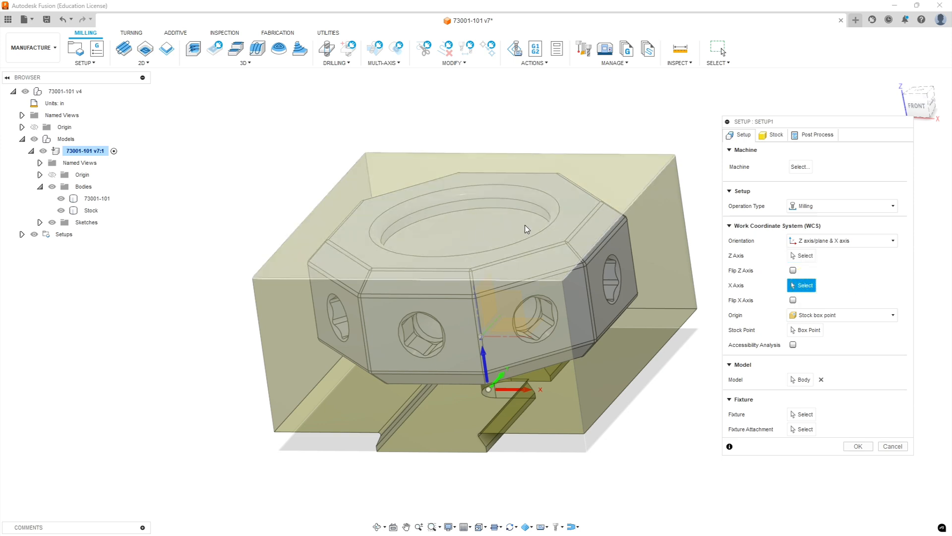
pyautogui.click(297, 280)
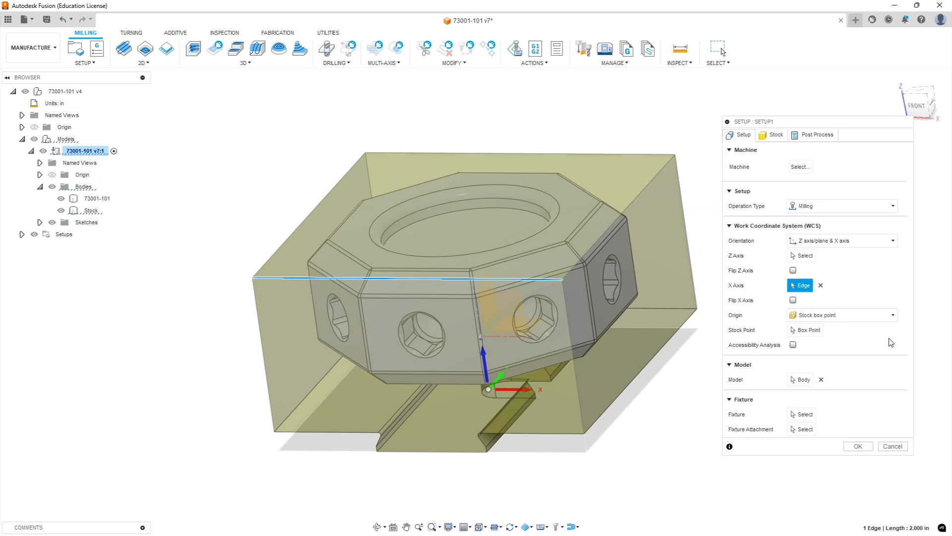
pyautogui.click(805, 256)
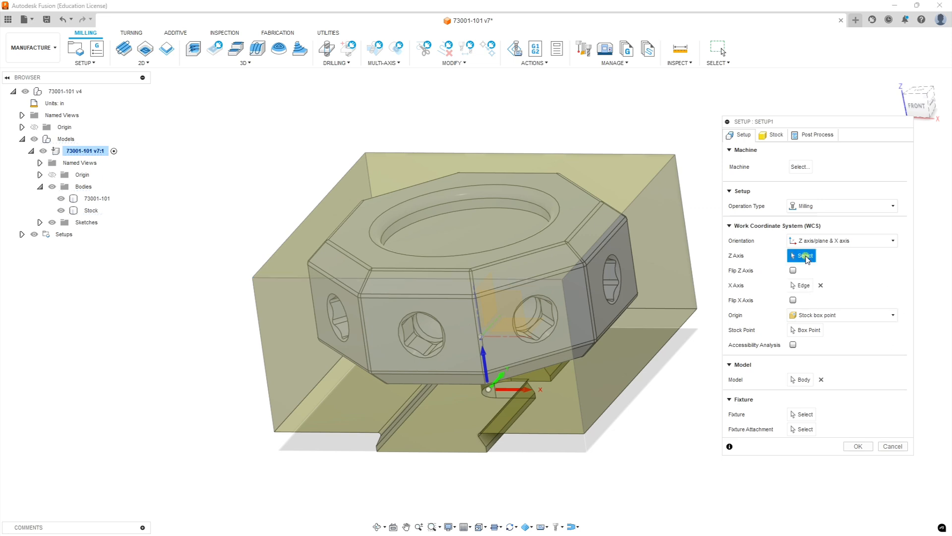
pyautogui.click(465, 226)
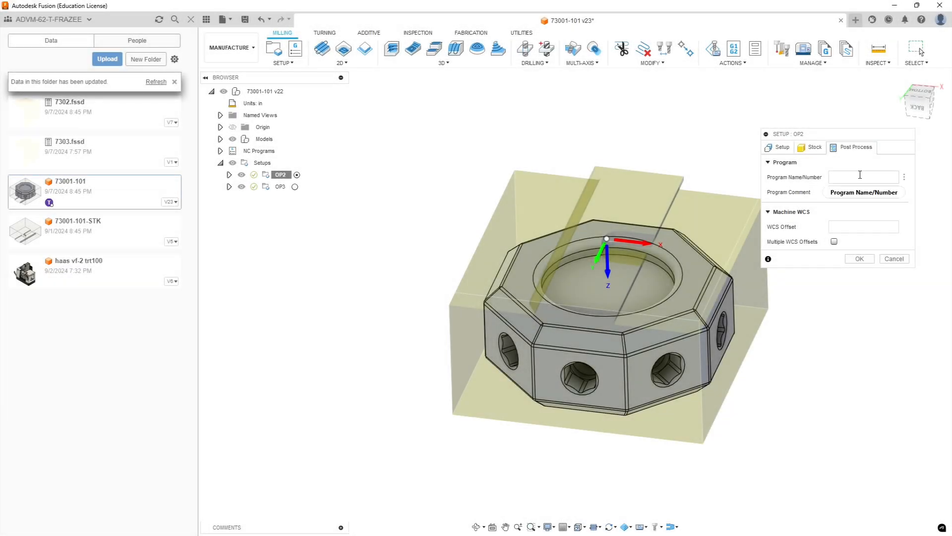
# Set OP2's program number to 7302, program comment to 73001-101 OP2 and WCS offset to 3, with multiple WCS offsets off, and accept the setup.
pyautogui.click(860, 176)
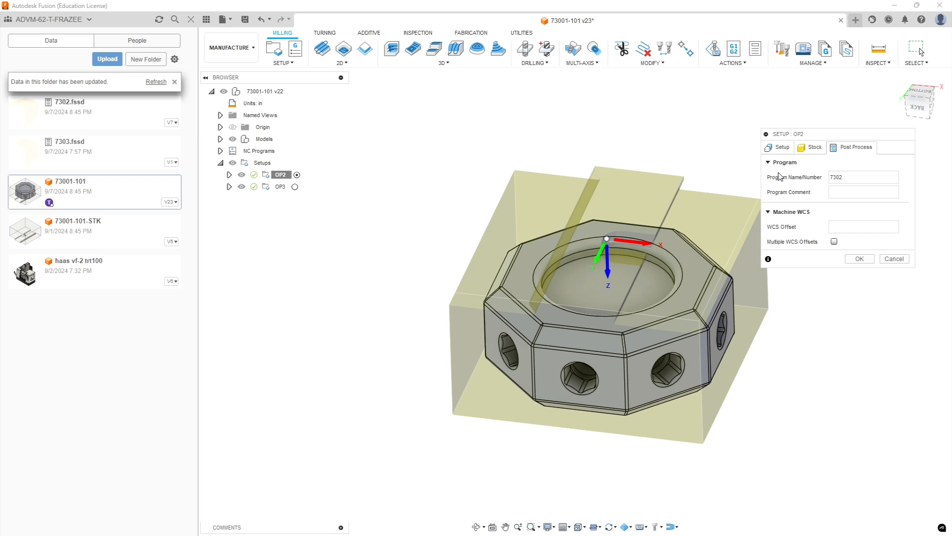
pyautogui.click(832, 194)
pyautogui.write('700')
pyautogui.click(835, 242)
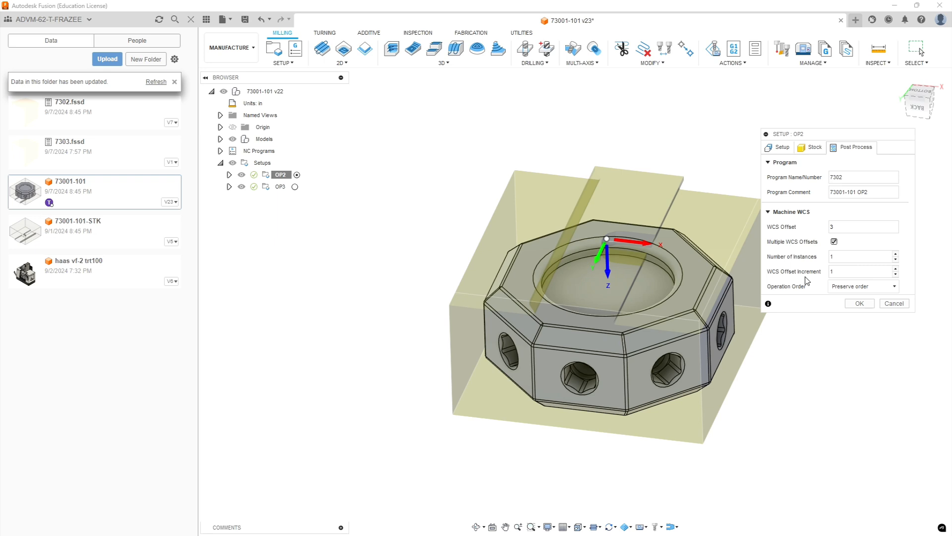
pyautogui.click(834, 242)
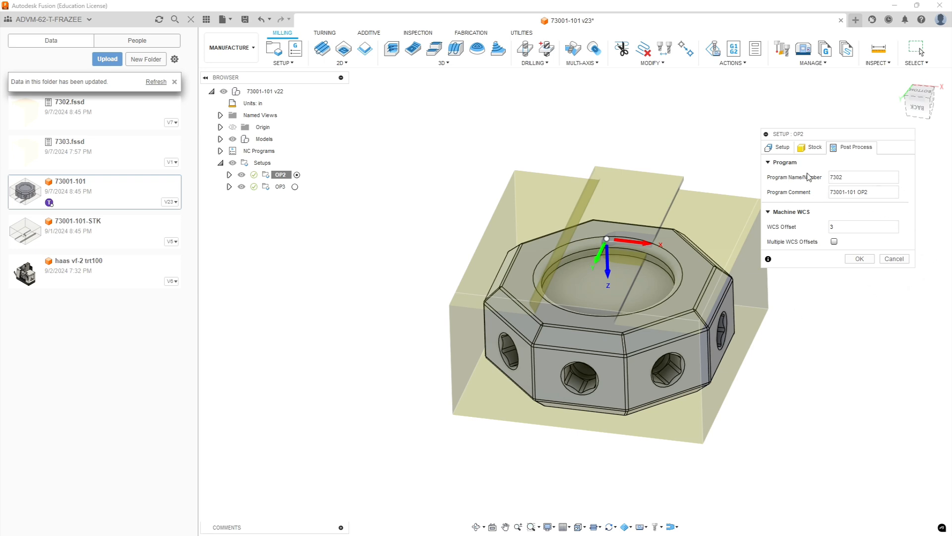
pyautogui.click(860, 259)
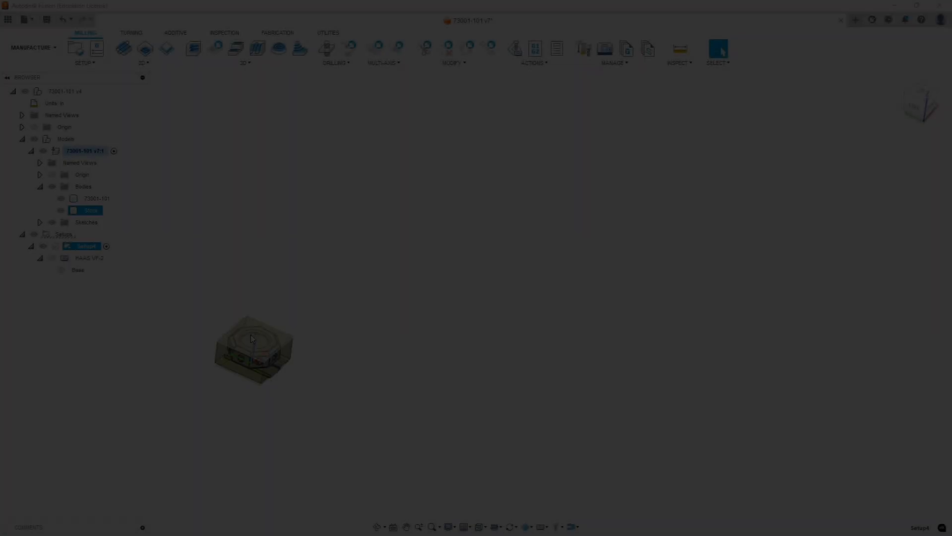
pyautogui.scroll(5, 253, 342)
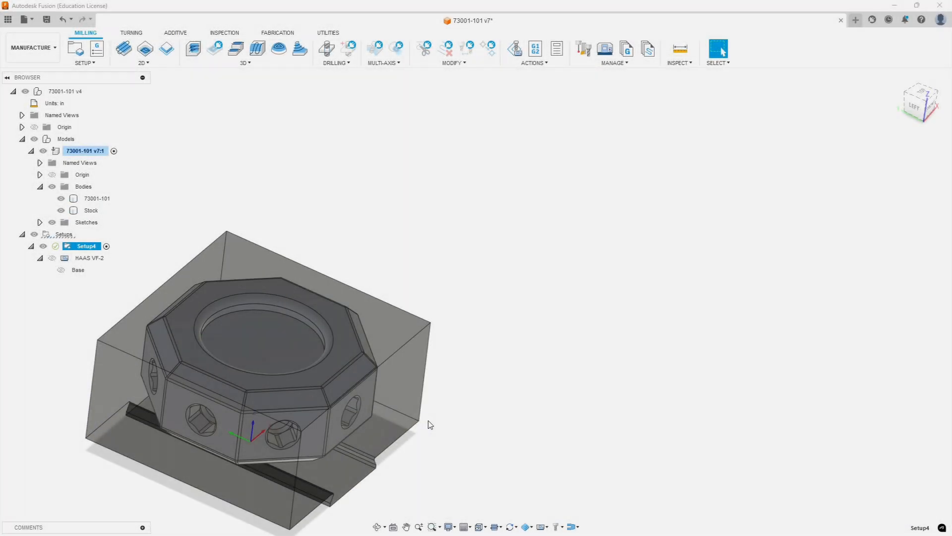
pyautogui.keyDown('shift'); pyautogui.moveTo(430, 424); pyautogui.dragTo(382, 415, button='middle'); pyautogui.keyUp('shift')
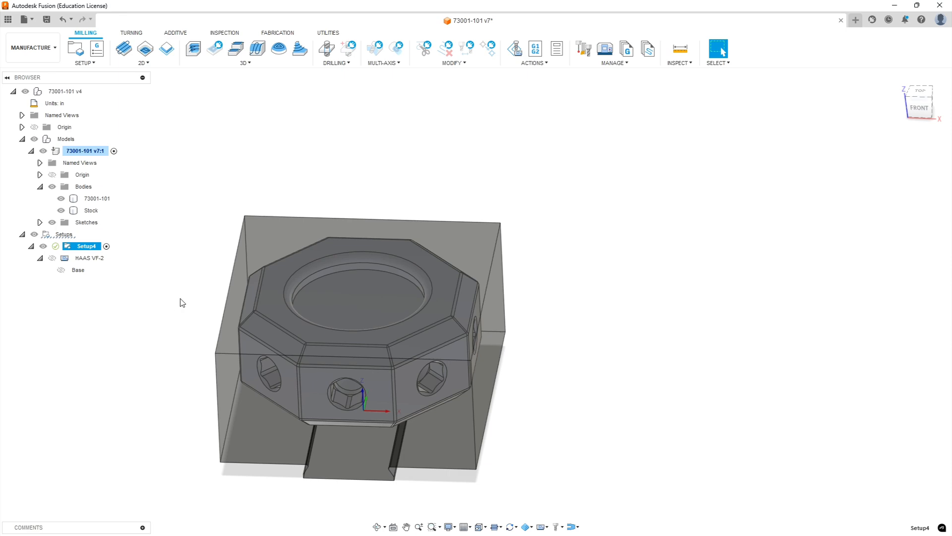
pyautogui.click(453, 368)
pyautogui.click(571, 330)
pyautogui.keyDown('shift'); pyautogui.moveTo(600, 334); pyautogui.dragTo(623, 334, button='middle'); pyautogui.keyUp('shift')
pyautogui.click(276, 319)
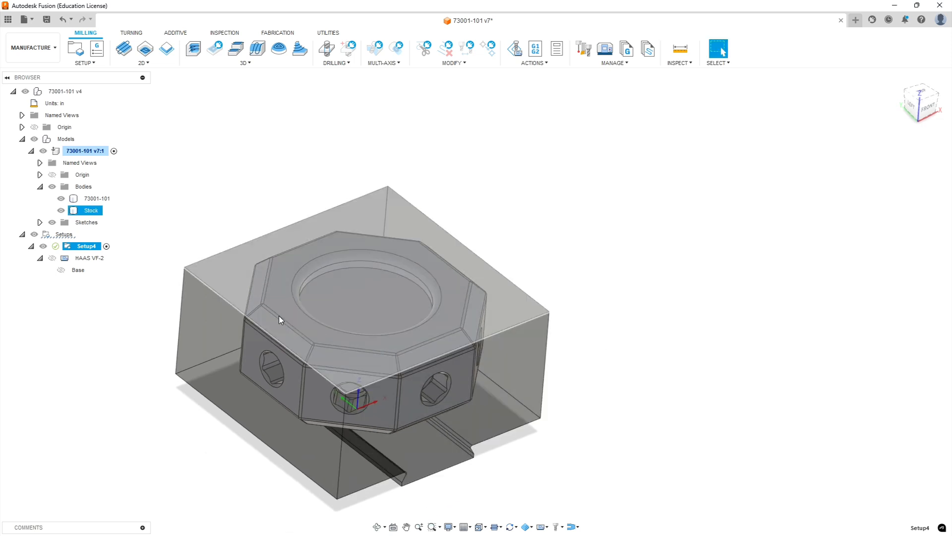
pyautogui.click(526, 257)
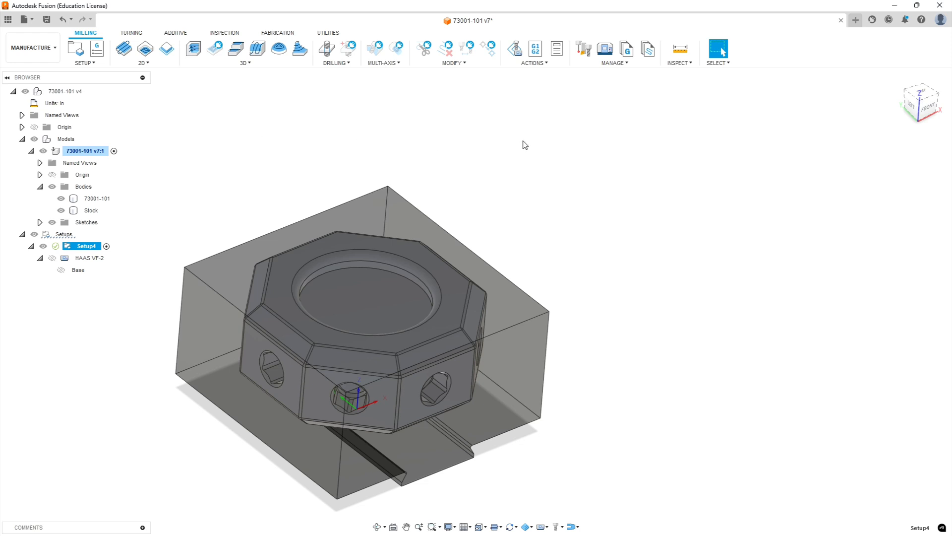
# Start a 2D Face toolpath with tool 1, the 3" four-flute face mill, from the Sierra_VF1_aluminum library.
pyautogui.click(125, 50)
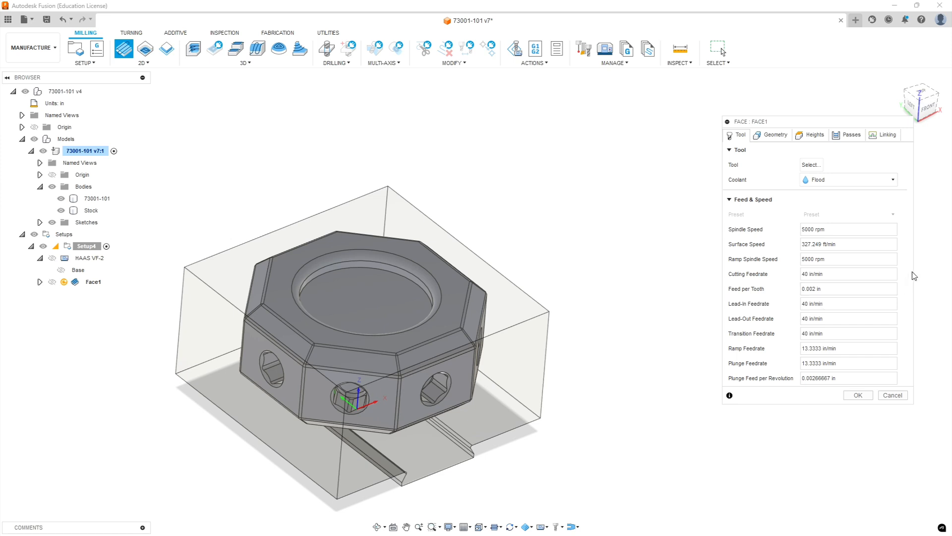
pyautogui.click(814, 165)
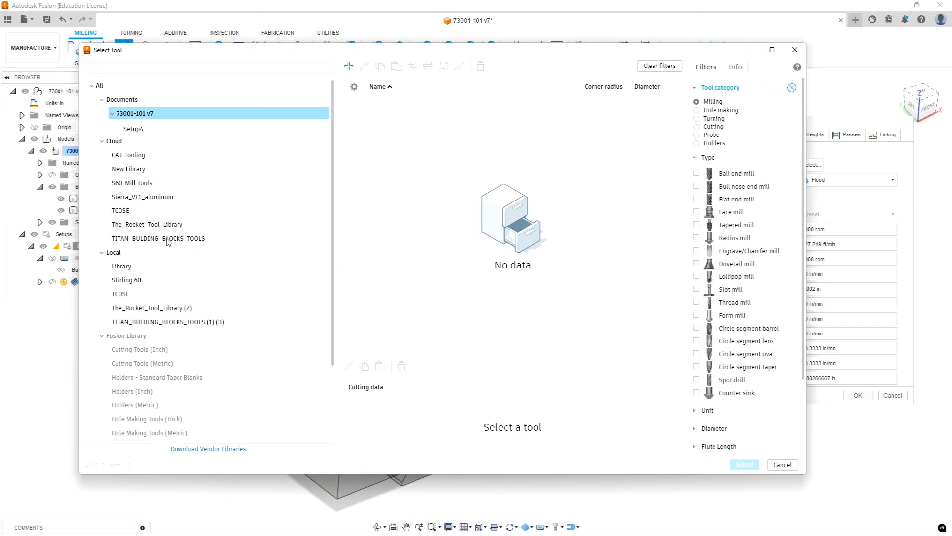
pyautogui.click(144, 197)
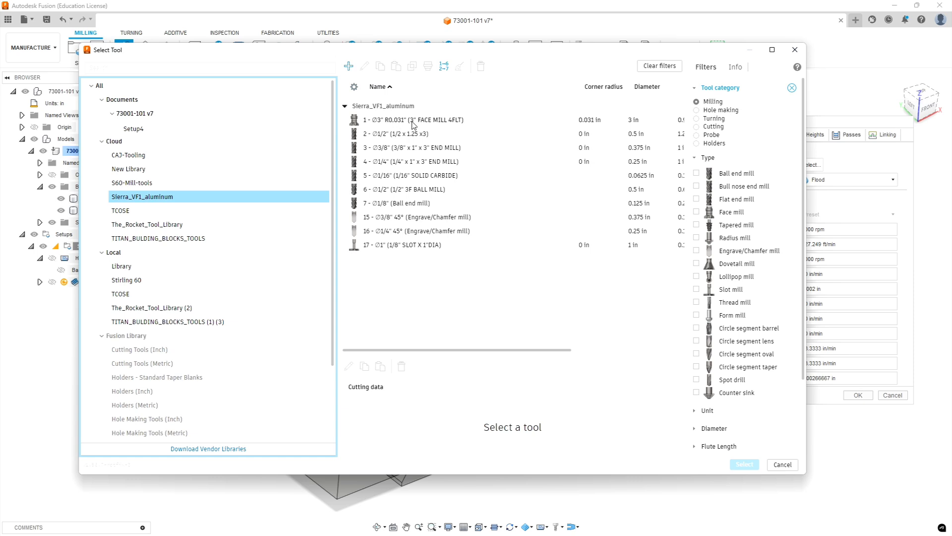
pyautogui.click(413, 122)
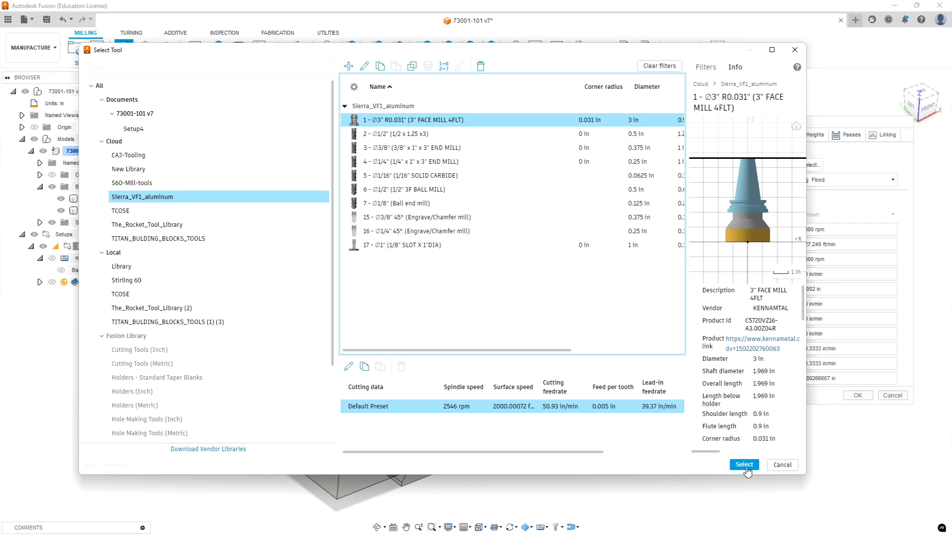
pyautogui.click(744, 464)
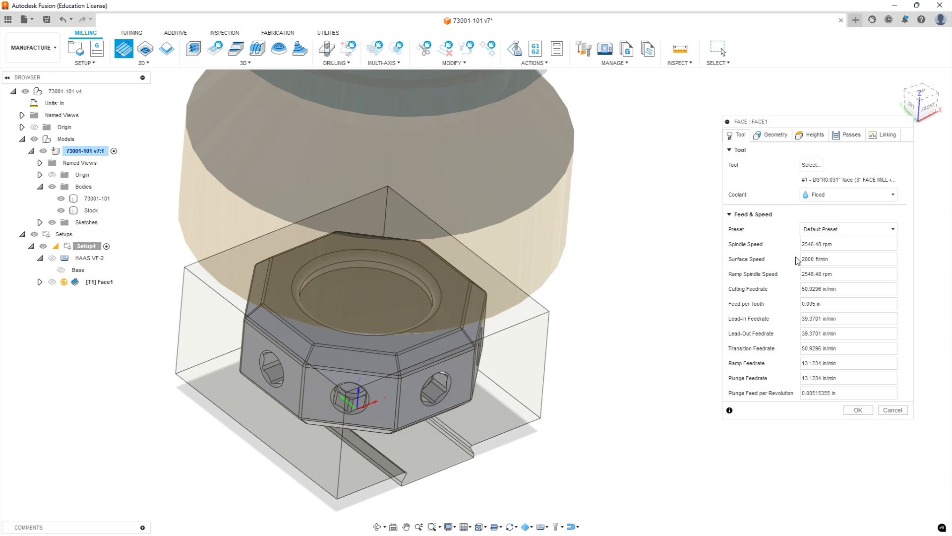
# Set the face mill's surface speed to 7000 ft/min and its ramp spindle speed to 7000 rpm.
pyautogui.click(805, 245)
pyautogui.click(851, 259)
pyautogui.write('7000')
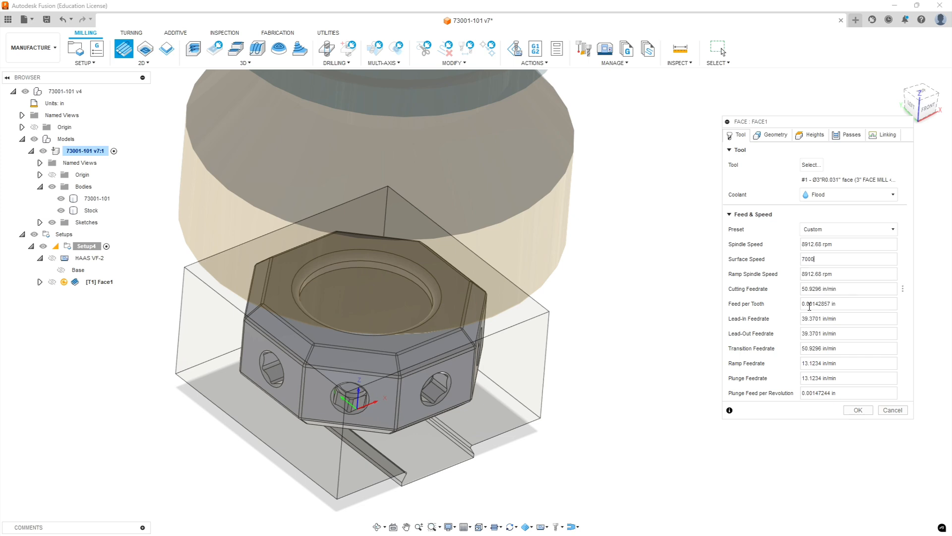
pyautogui.click(851, 289)
pyautogui.click(843, 273)
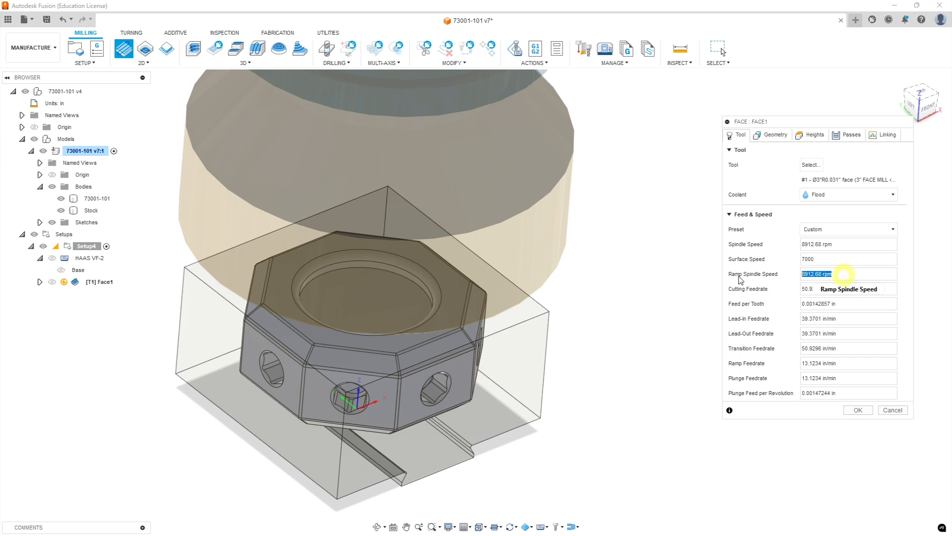
pyautogui.write('7000')
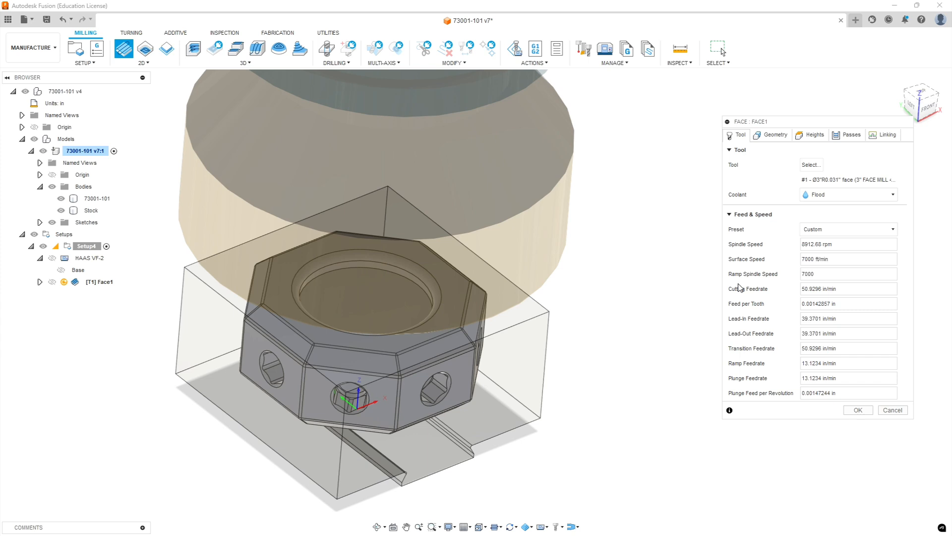
# Set the cutting and lead-out feedrates to 280 in/min and the lead-in feedrate to 282 in/min.
pyautogui.click(848, 303)
pyautogui.click(835, 319)
pyautogui.click(847, 290)
pyautogui.write('280')
pyautogui.press('Return')
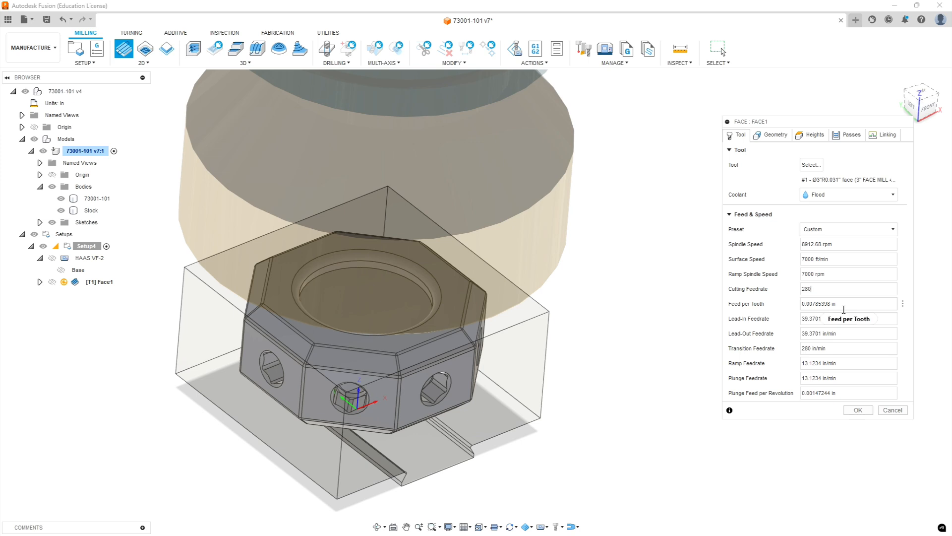
pyautogui.moveTo(844, 310)
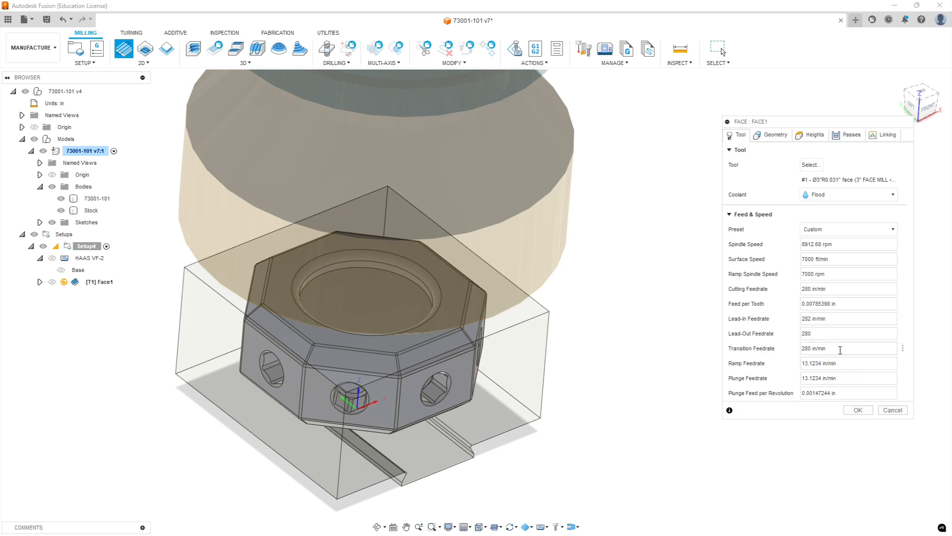
pyautogui.click(840, 350)
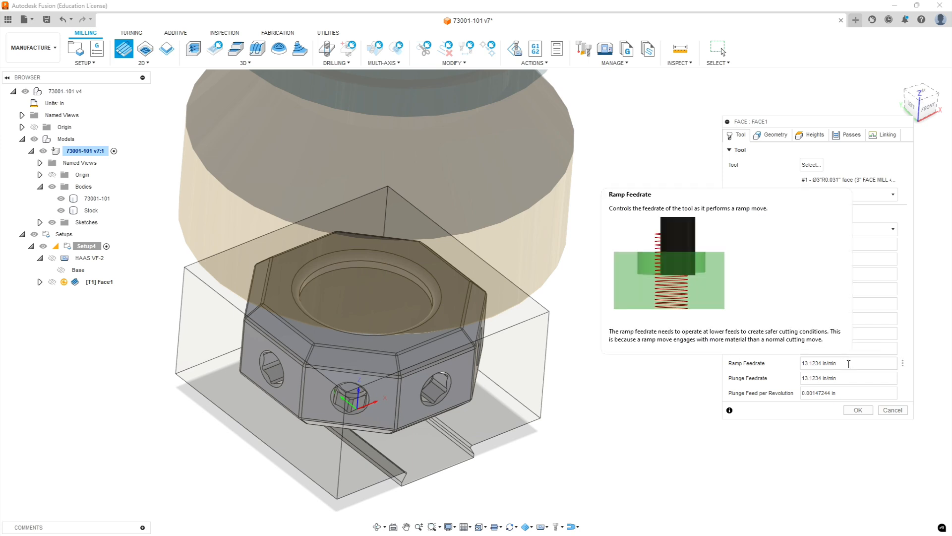
# Set the ramp, plunge and lead-in feedrates to 280 in/min.
pyautogui.click(847, 365)
pyautogui.write('280')
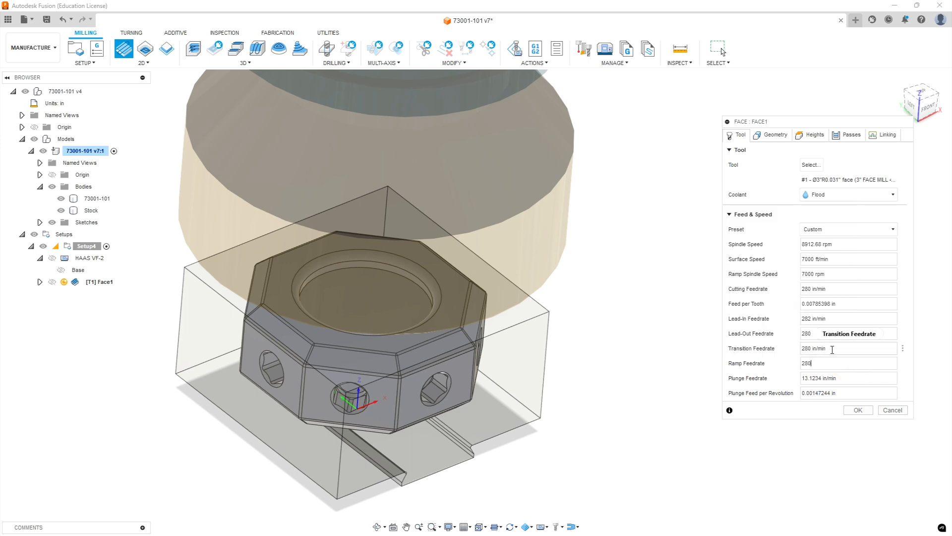
pyautogui.click(847, 375)
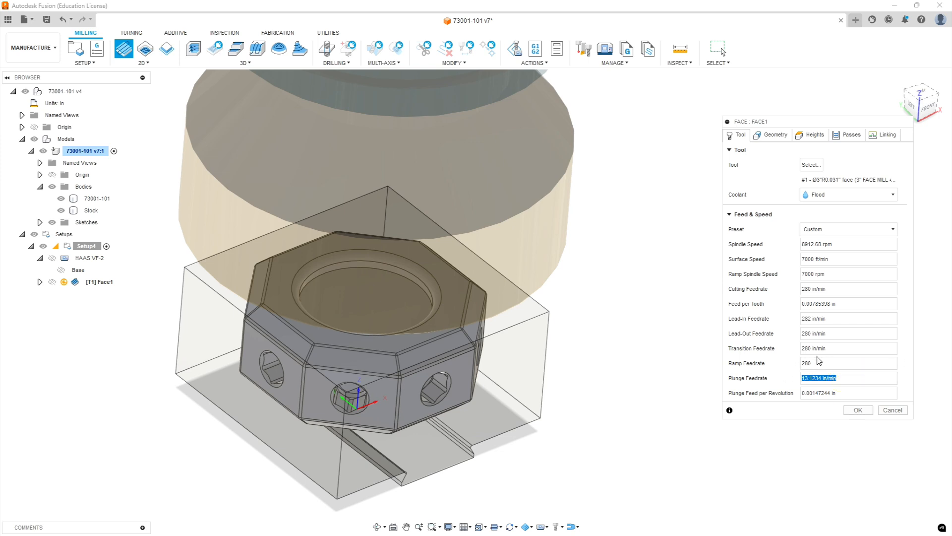
pyautogui.write('280')
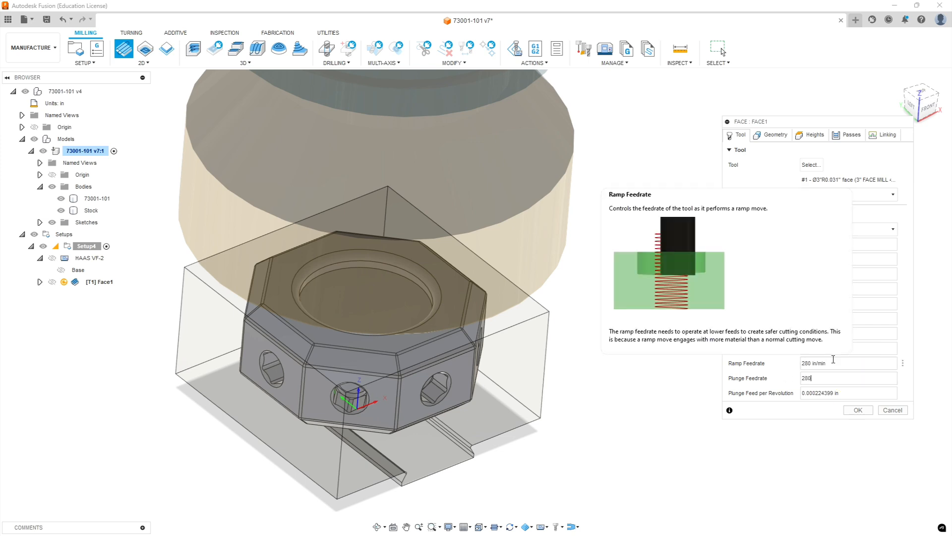
pyautogui.click(840, 331)
pyautogui.hotkey('shift', 'Tab')
pyautogui.write('280')
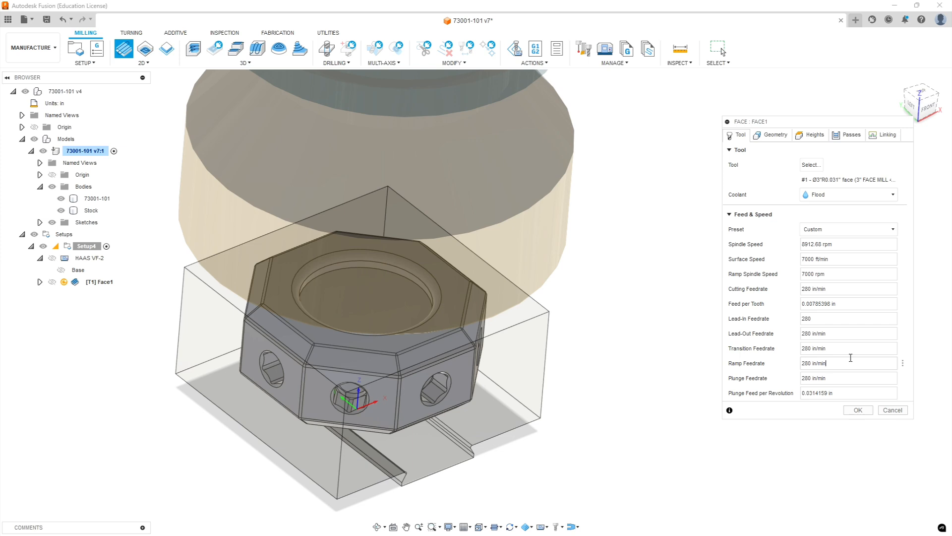
# Set the face mill's spindle speed to 7000 rpm.
pyautogui.moveTo(843, 244); pyautogui.dragTo(799, 245)
pyautogui.write('7000')
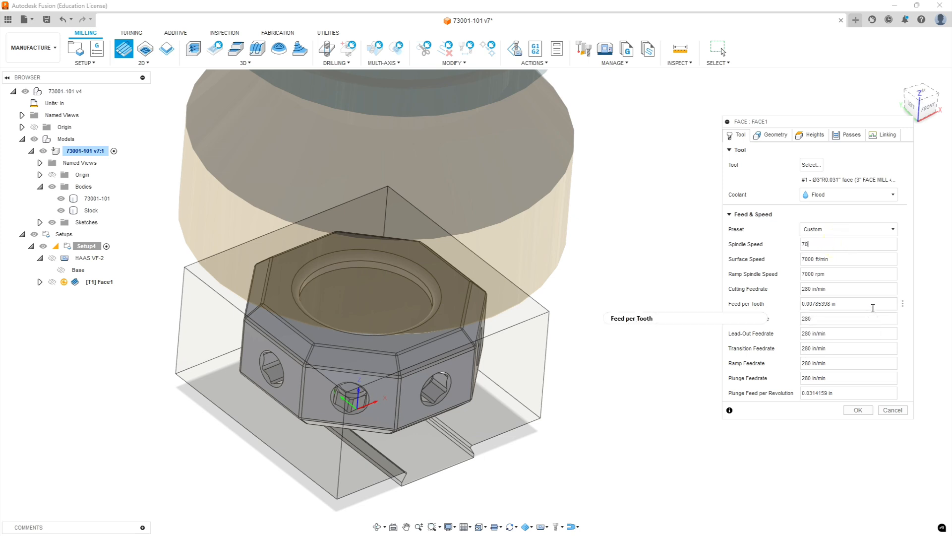
pyautogui.click(849, 259)
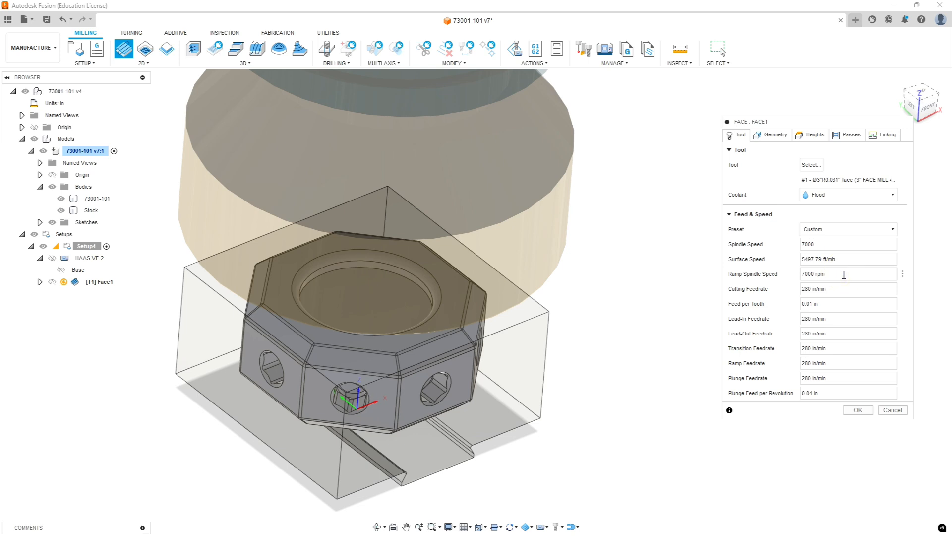
pyautogui.click(841, 319)
# Enable tool orientation for the facing geometry, using a top face for Z and the stock's front upper edge for X.
pyautogui.click(775, 136)
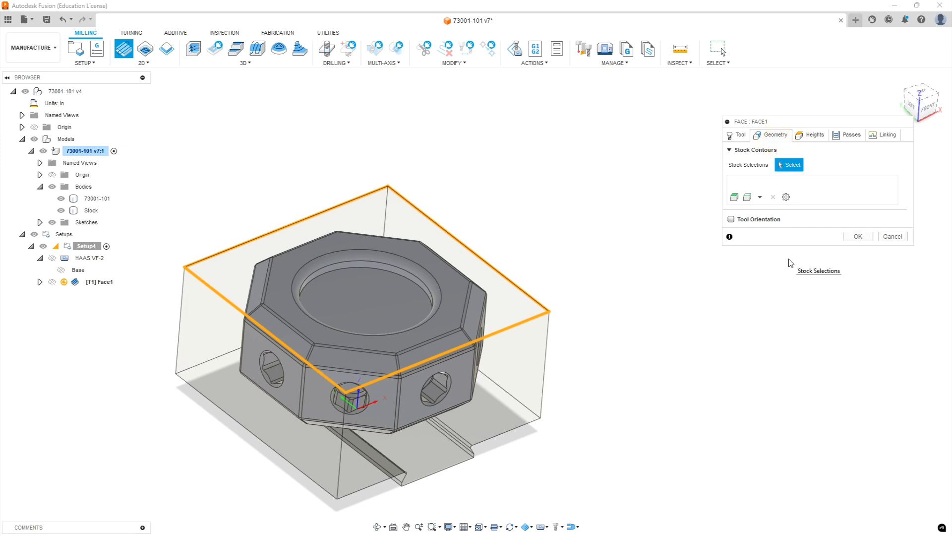
pyautogui.click(731, 219)
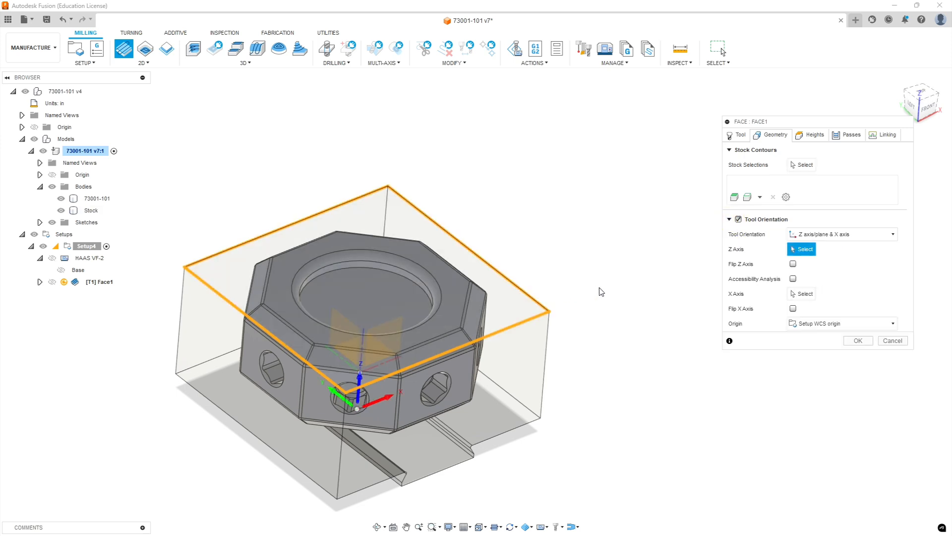
pyautogui.keyDown('shift'); pyautogui.moveTo(609, 305); pyautogui.dragTo(556, 293, button='middle'); pyautogui.keyUp('shift')
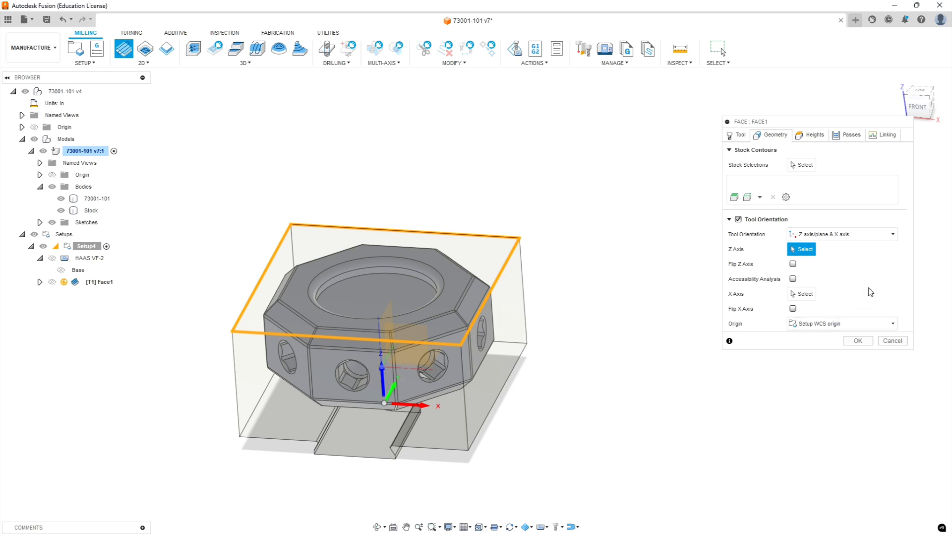
pyautogui.moveTo(834, 240)
pyautogui.click(416, 267)
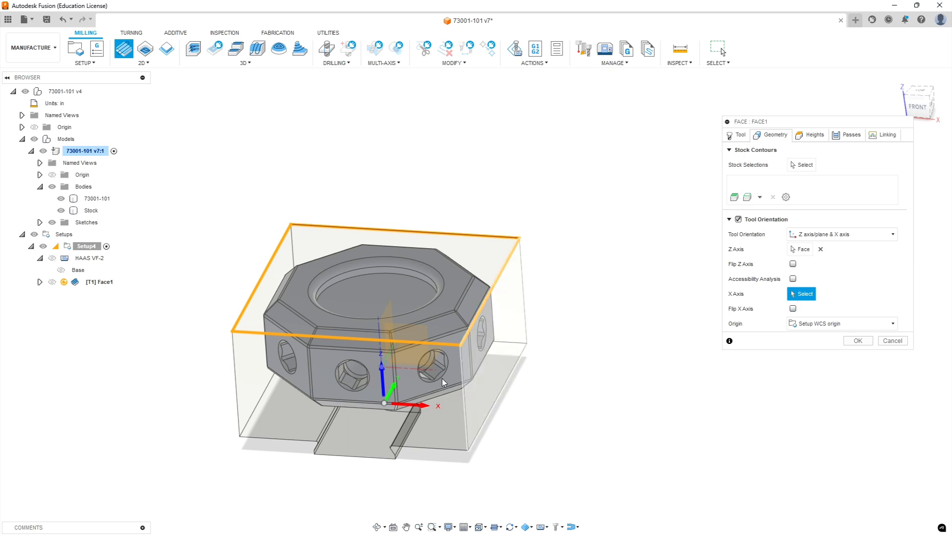
pyautogui.click(404, 340)
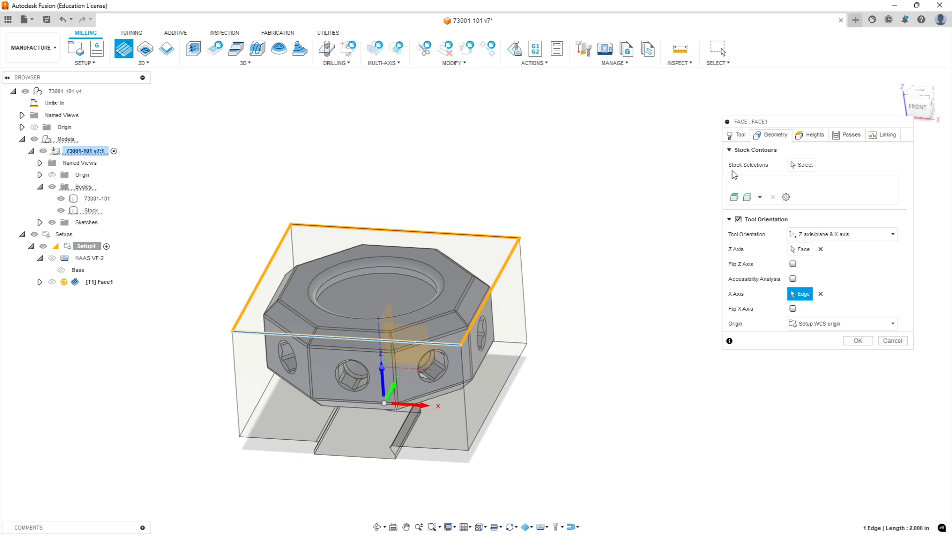
pyautogui.click(802, 167)
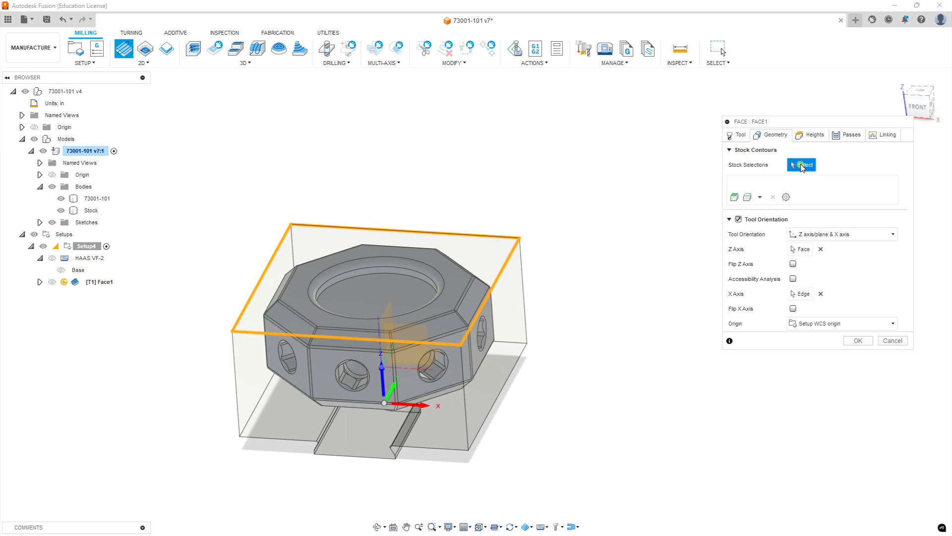
pyautogui.click(516, 249)
pyautogui.click(514, 250)
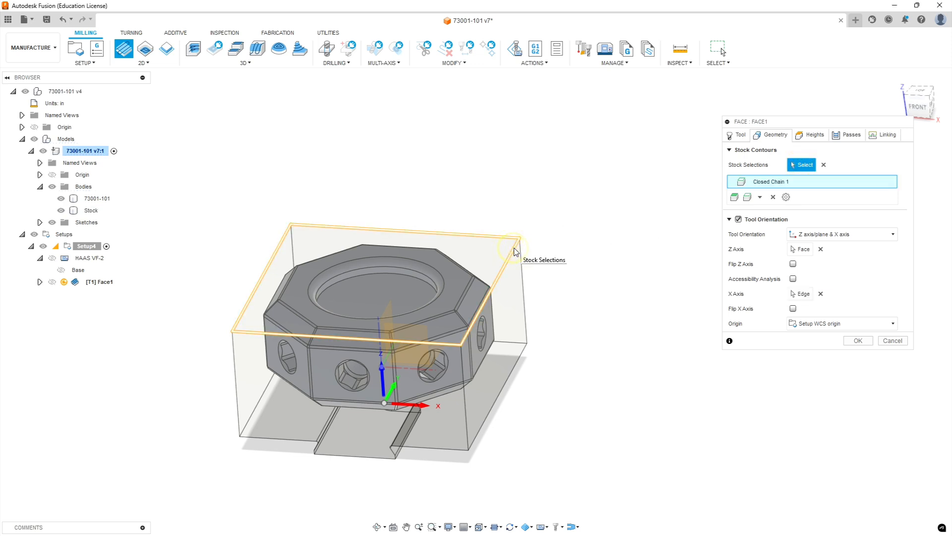
pyautogui.click(824, 166)
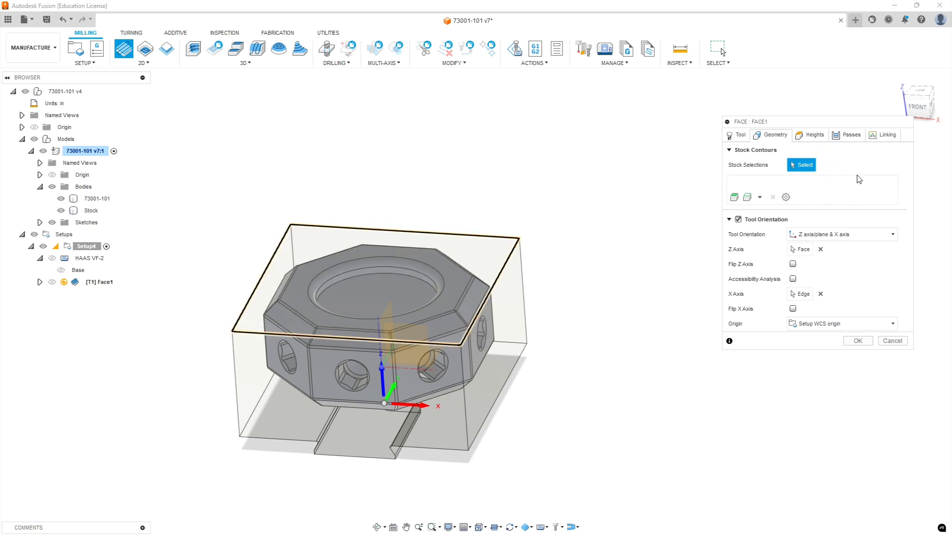
# Examine the facing height settings and their planes around the stock and model, including the reference options for the top height.
pyautogui.click(813, 135)
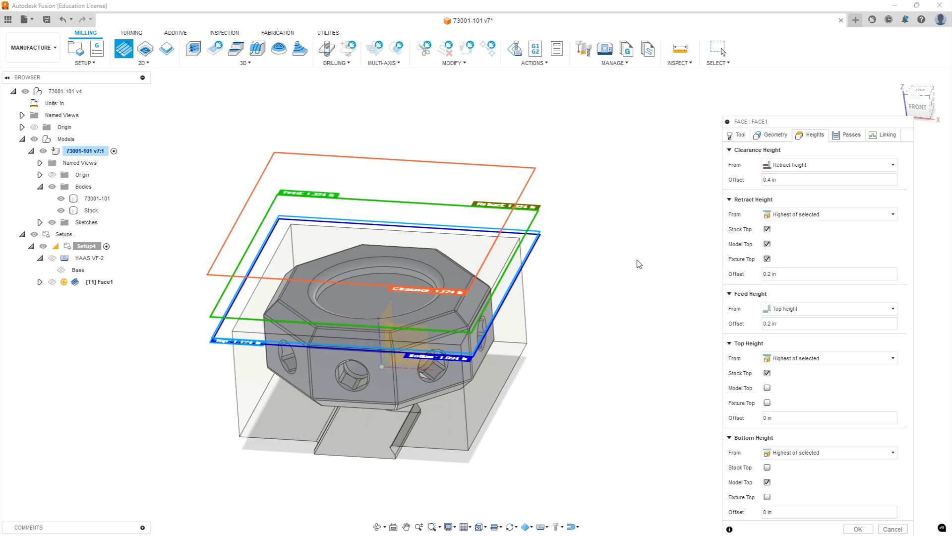
pyautogui.keyDown('shift'); pyautogui.moveTo(635, 262); pyautogui.dragTo(644, 240, button='middle'); pyautogui.keyUp('shift')
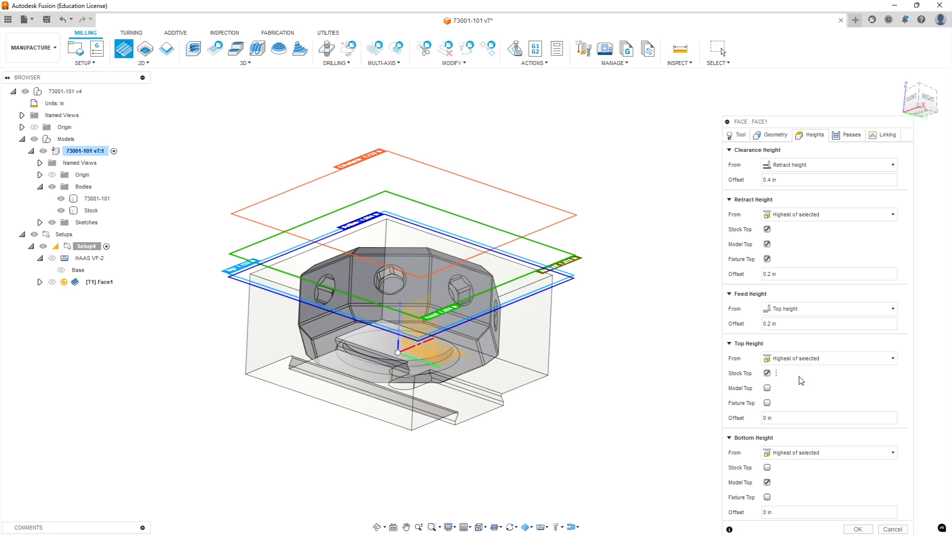
pyautogui.click(894, 359)
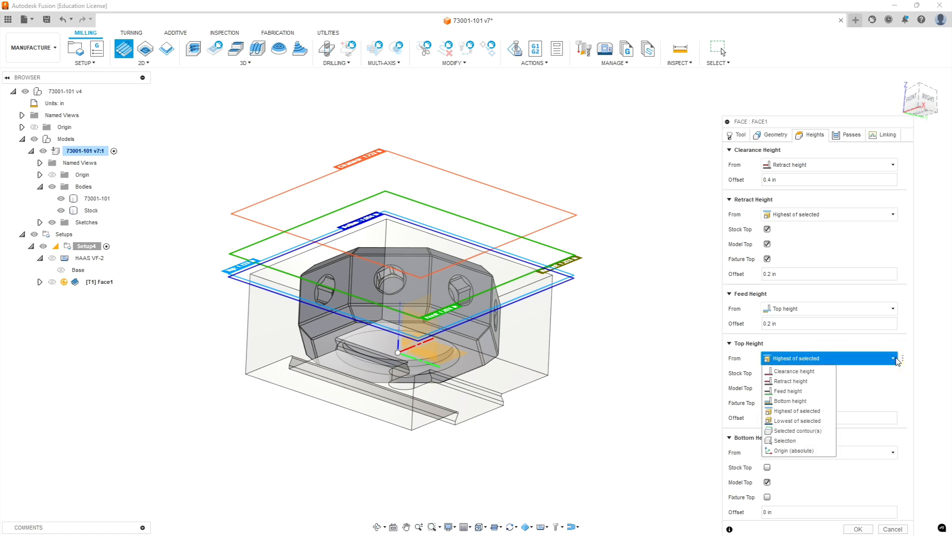
pyautogui.click(895, 359)
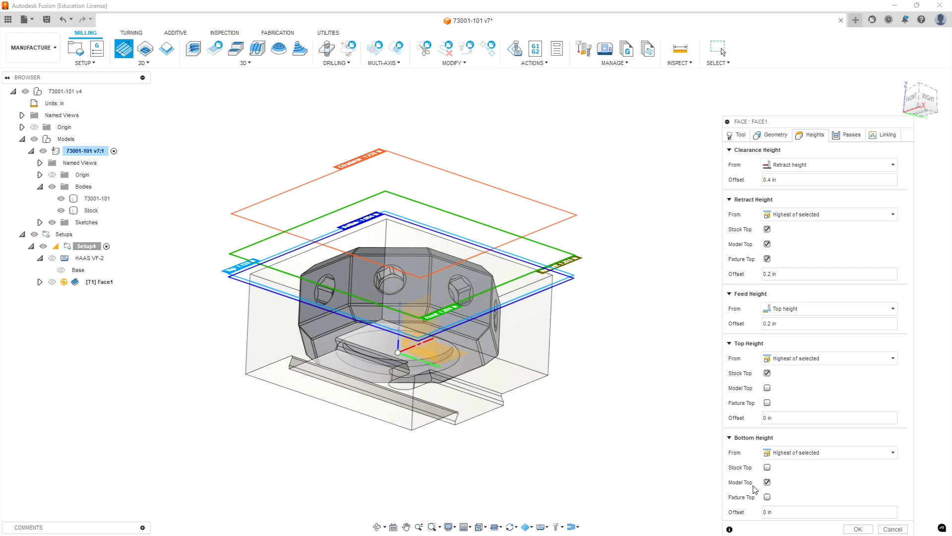
pyautogui.scroll(5, 407, 317)
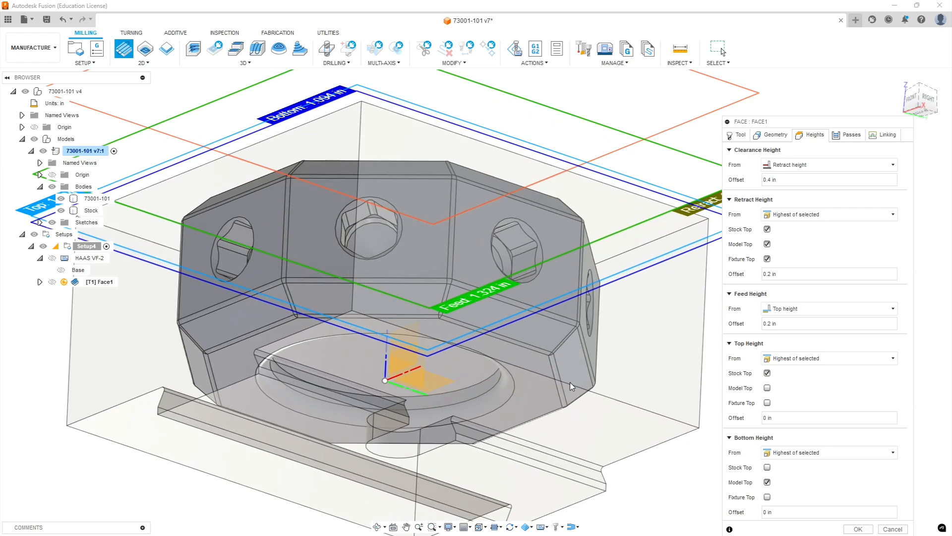
pyautogui.moveTo(554, 373)
pyautogui.keyDown('shift'); pyautogui.mouseDown(button='middle')
pyautogui.moveTo(564, 388)
pyautogui.moveTo(555, 370)
pyautogui.mouseUp(button='middle'); pyautogui.keyUp('shift')
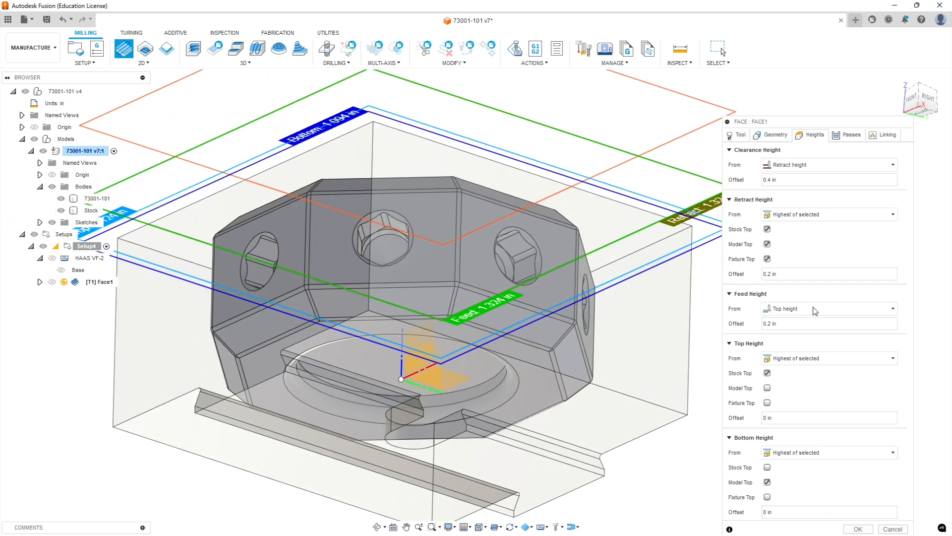
# Show the facing pass settings and calculate 3 × 0.8 in Calculator.
pyautogui.moveTo(849, 122); pyautogui.dragTo(835, 93)
pyautogui.click(845, 106)
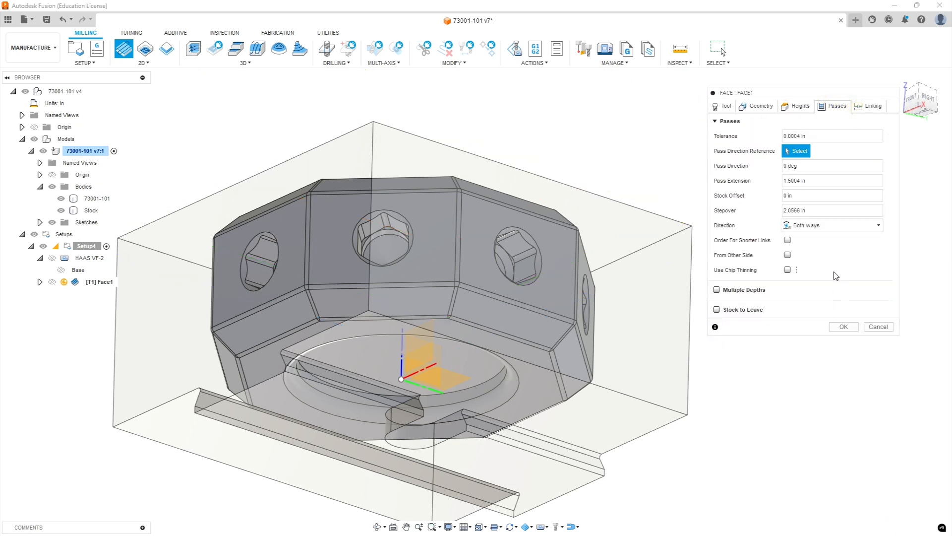
pyautogui.scroll(-5, 632, 255)
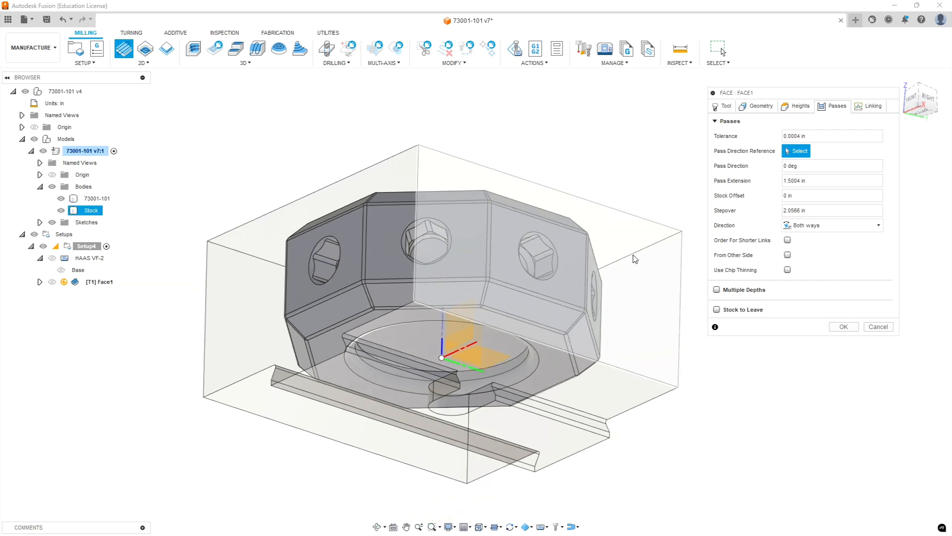
pyautogui.keyDown('shift'); pyautogui.moveTo(615, 255); pyautogui.dragTo(650, 260, button='middle'); pyautogui.keyUp('shift')
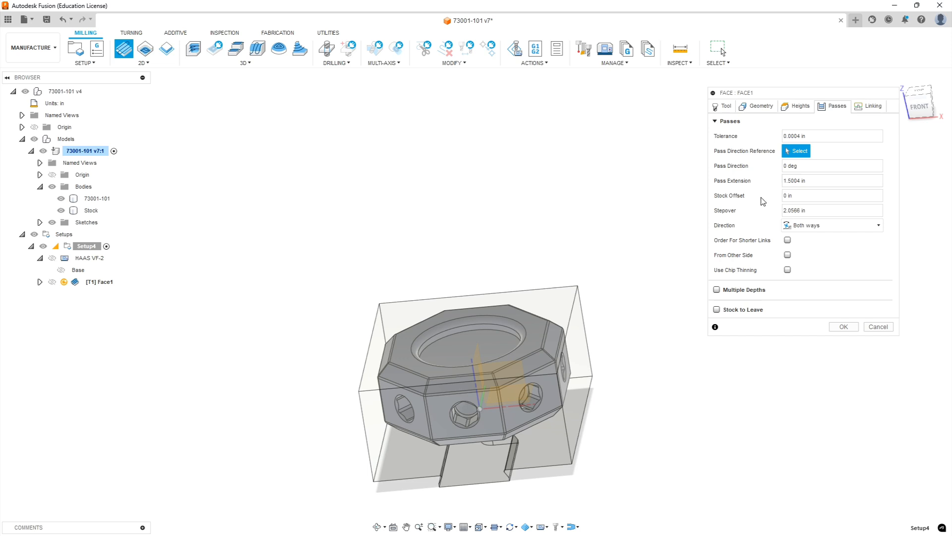
pyautogui.moveTo(809, 181)
pyautogui.write('3 × ')
pyautogui.write('0.8')
pyautogui.press('Return')
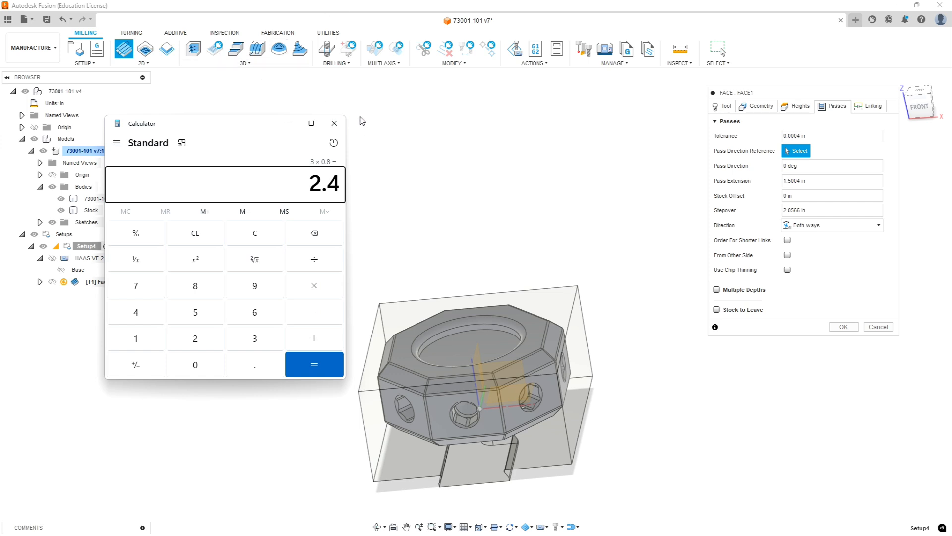
# Set the facing operation's vertical lead-in radius to 0 and accept the settings to generate the toolpath.
pyautogui.click(334, 124)
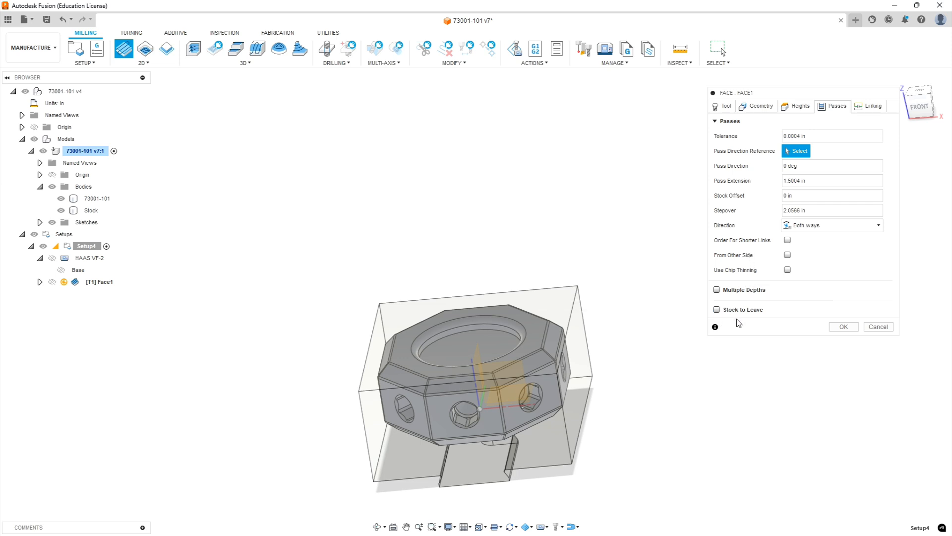
pyautogui.click(871, 106)
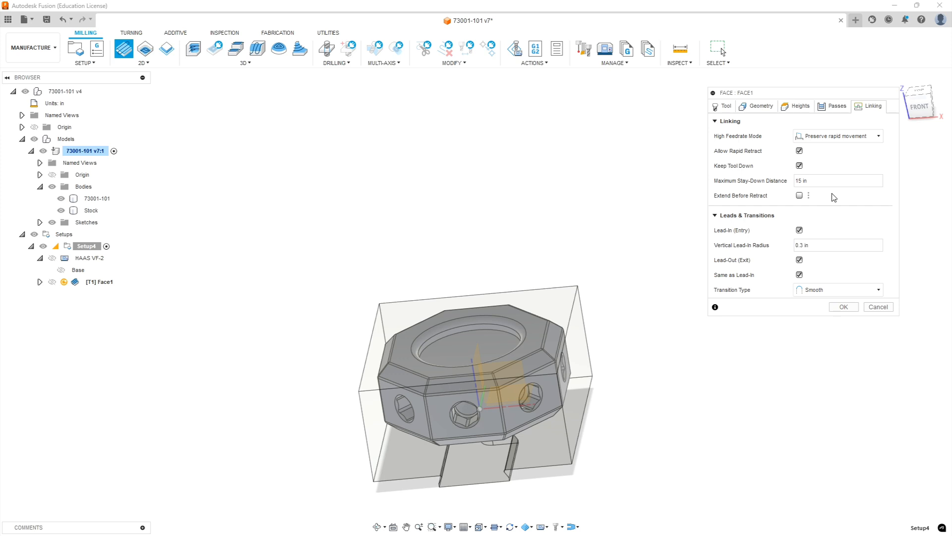
pyautogui.click(827, 248)
pyautogui.write('0')
pyautogui.click(858, 216)
pyautogui.click(844, 307)
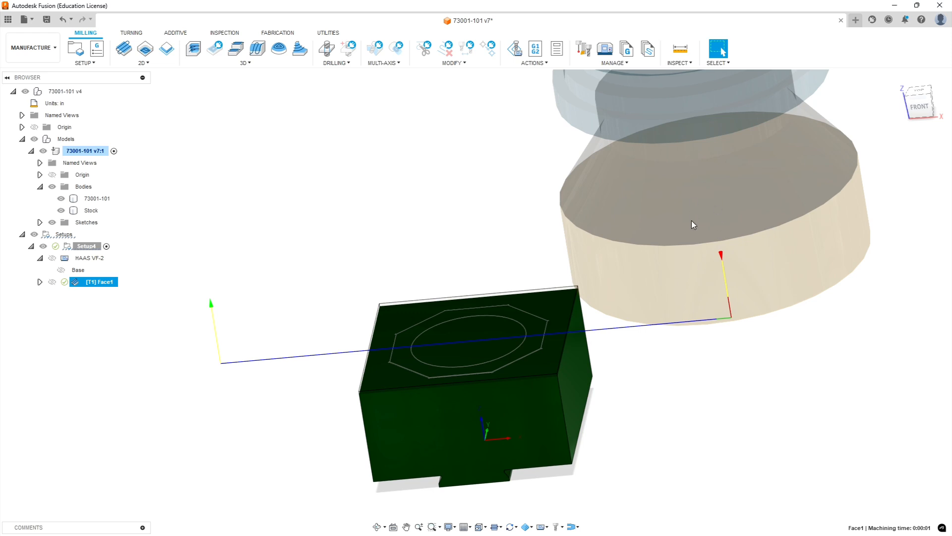
# Show the HAAS VF-2 machine with its base around Setup4 and compare that view with the Face1 toolpath.
pyautogui.keyDown('shift'); pyautogui.moveTo(608, 235); pyautogui.dragTo(591, 188, button='middle'); pyautogui.keyUp('shift')
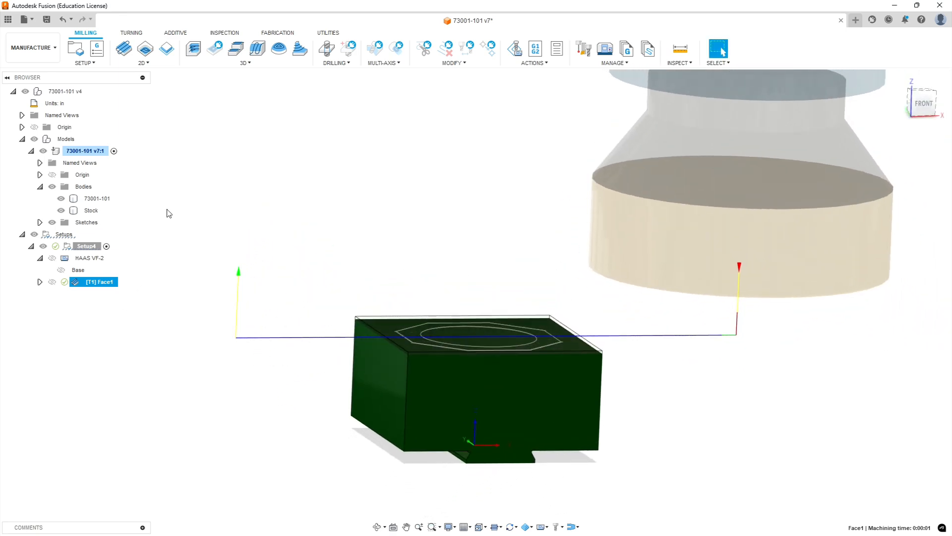
pyautogui.click(61, 270)
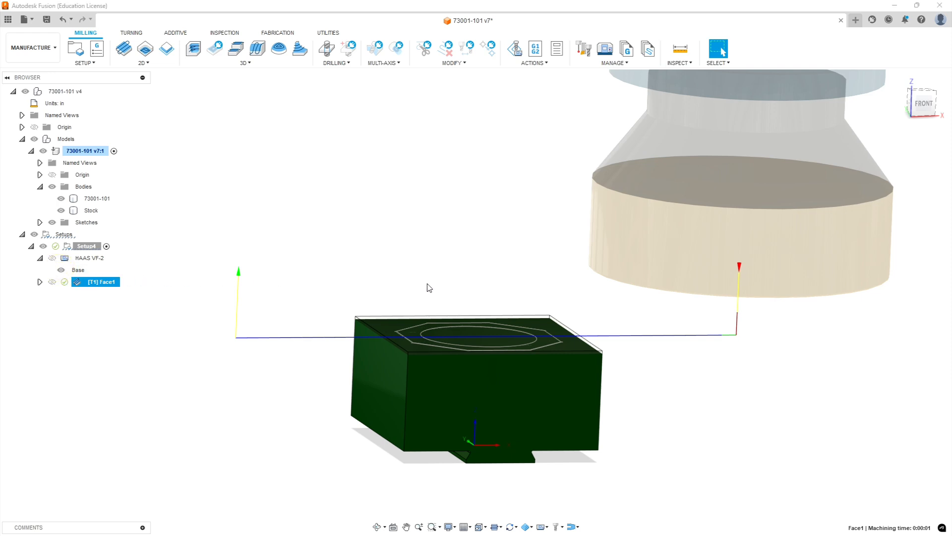
pyautogui.scroll(-3, 541, 306)
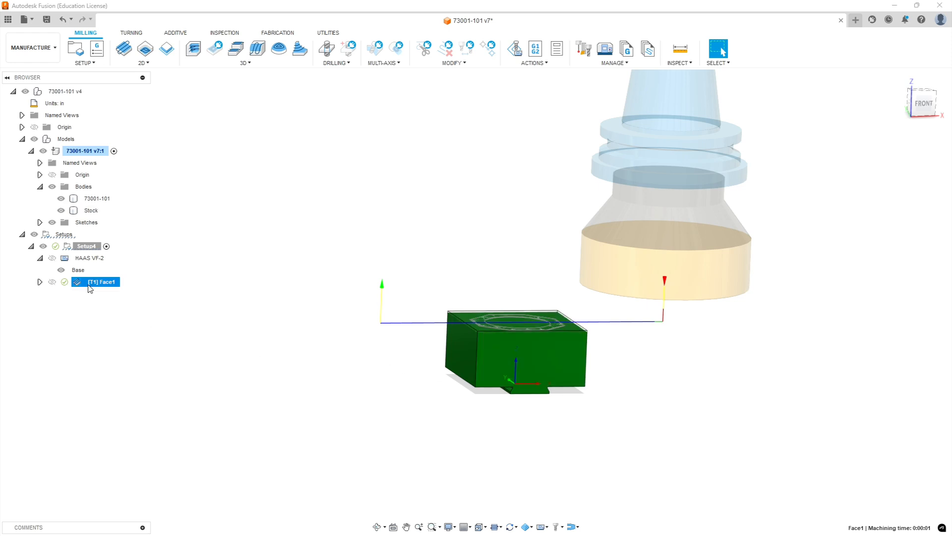
pyautogui.click(52, 258)
pyautogui.click(84, 246)
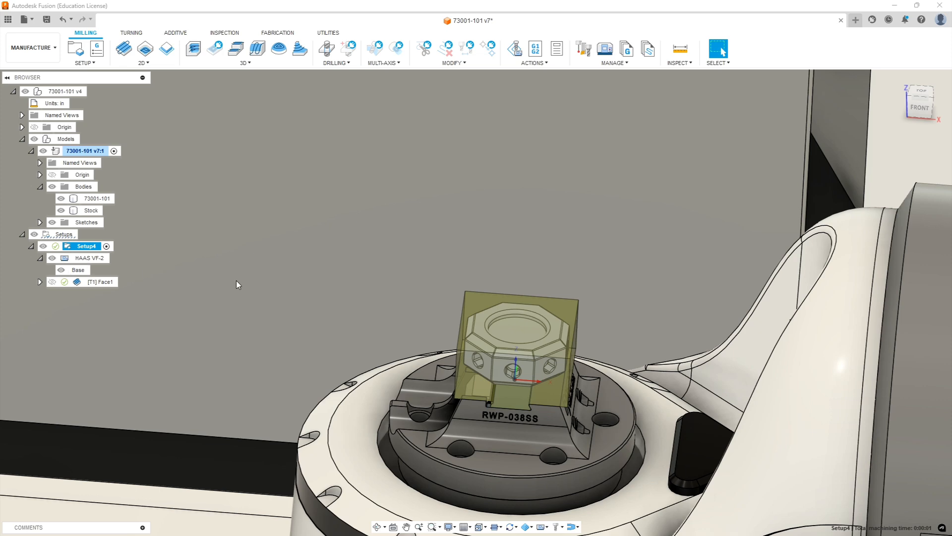
pyautogui.scroll(-2, 419, 322)
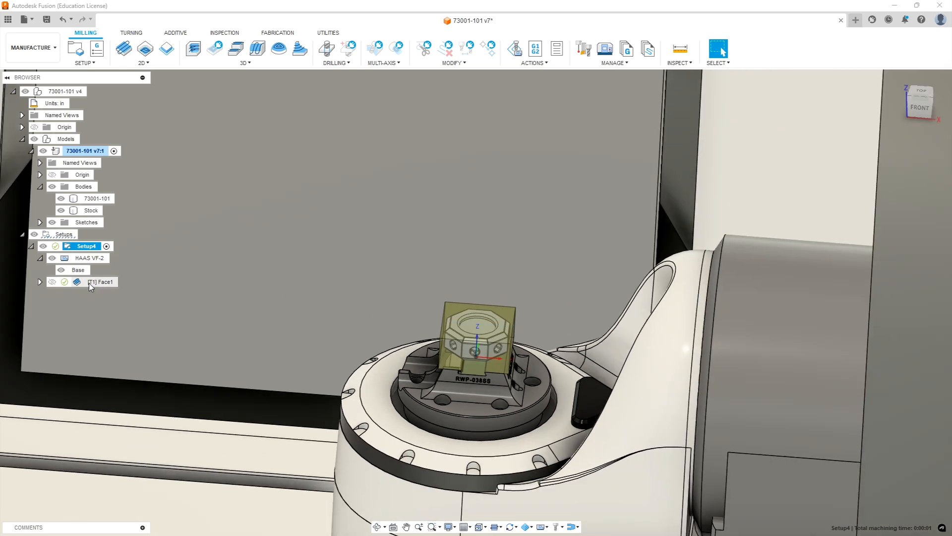
pyautogui.click(96, 283)
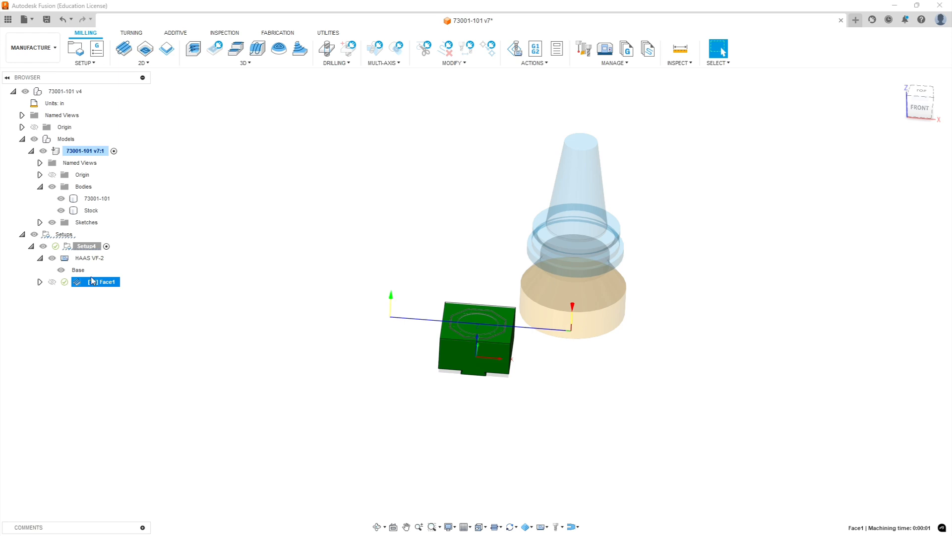
# Collapse the HAAS VF-2 entry and display the Face1 toolpath on the machine, examining its pass direction relative to the rotary fixture.
pyautogui.click(40, 258)
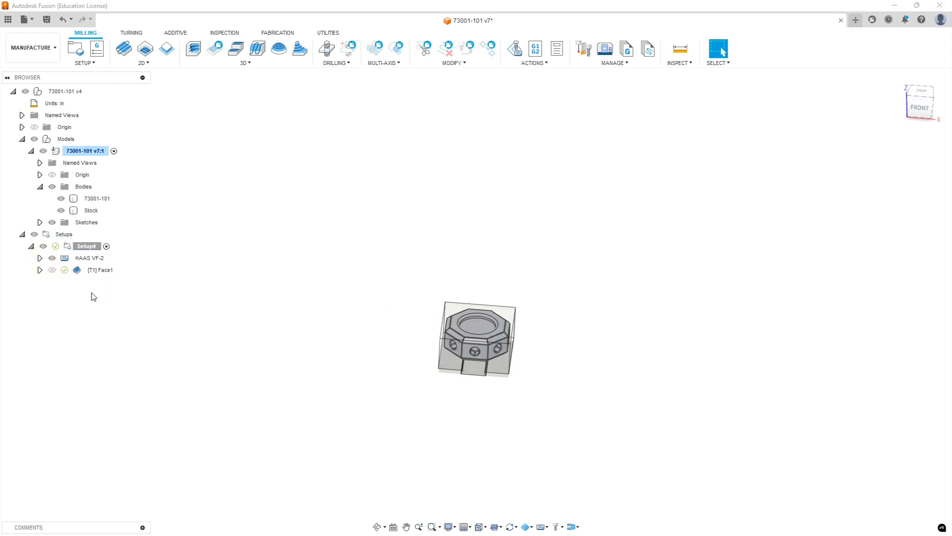
pyautogui.click(54, 272)
pyautogui.click(52, 270)
pyautogui.click(89, 258)
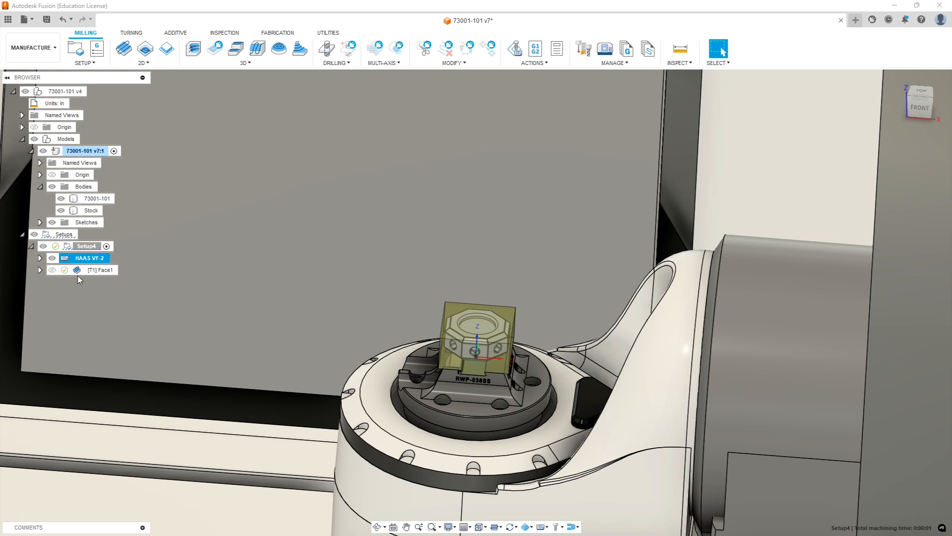
pyautogui.click(51, 272)
pyautogui.click(51, 271)
pyautogui.scroll(3, 549, 298)
pyautogui.keyDown('shift'); pyautogui.moveTo(460, 298); pyautogui.dragTo(504, 325, button='middle'); pyautogui.keyUp('shift')
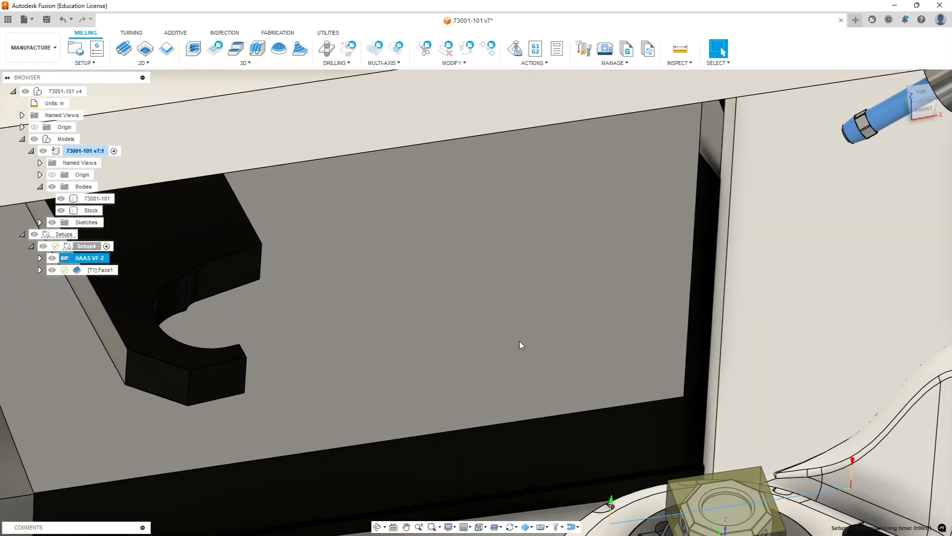
pyautogui.scroll(-4, 525, 344)
pyautogui.moveTo(548, 410); pyautogui.dragTo(350, 350, button='middle')
pyautogui.scroll(4, 350, 350)
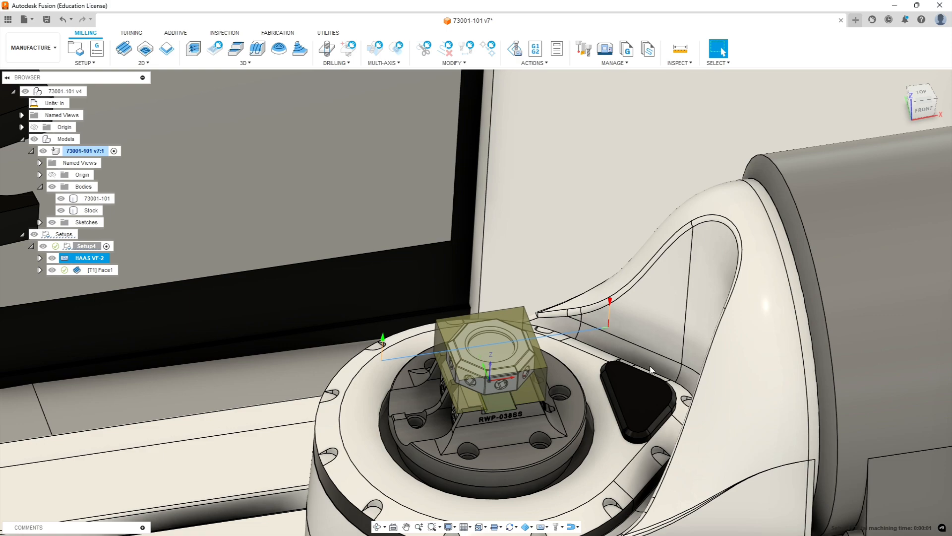
pyautogui.moveTo(590, 402)
pyautogui.keyDown('shift'); pyautogui.mouseDown(button='middle')
pyautogui.moveTo(585, 342)
pyautogui.moveTo(554, 367)
pyautogui.moveTo(586, 380)
pyautogui.moveTo(587, 399)
pyautogui.mouseUp(button='middle'); pyautogui.keyUp('shift')
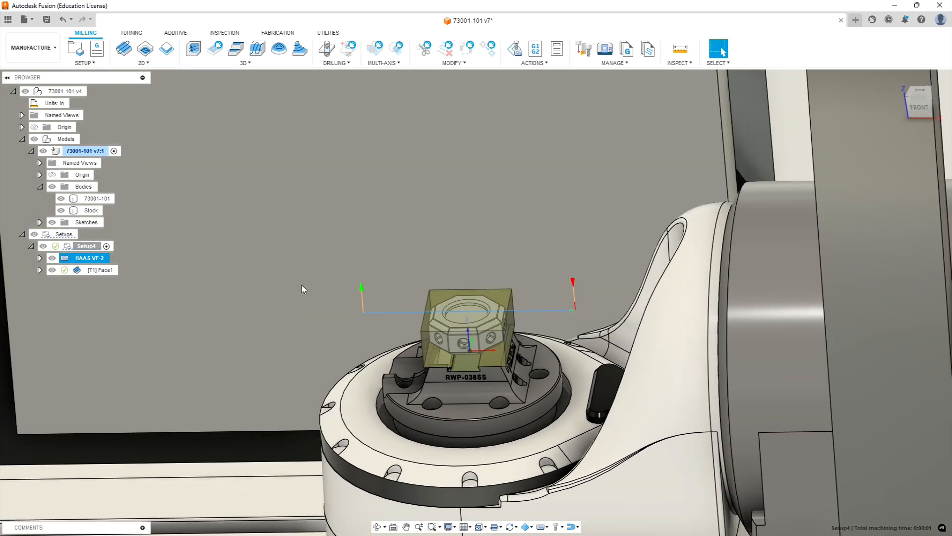
# Edit Face1 to set its pass direction to 90 deg and regenerate the toolpath.
pyautogui.click(76, 271)
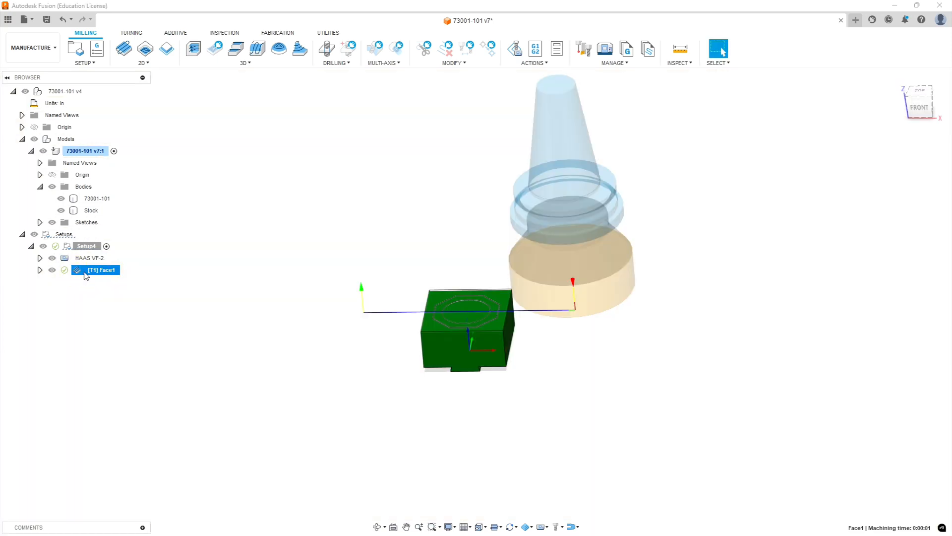
pyautogui.rightClick(77, 273)
pyautogui.click(102, 7)
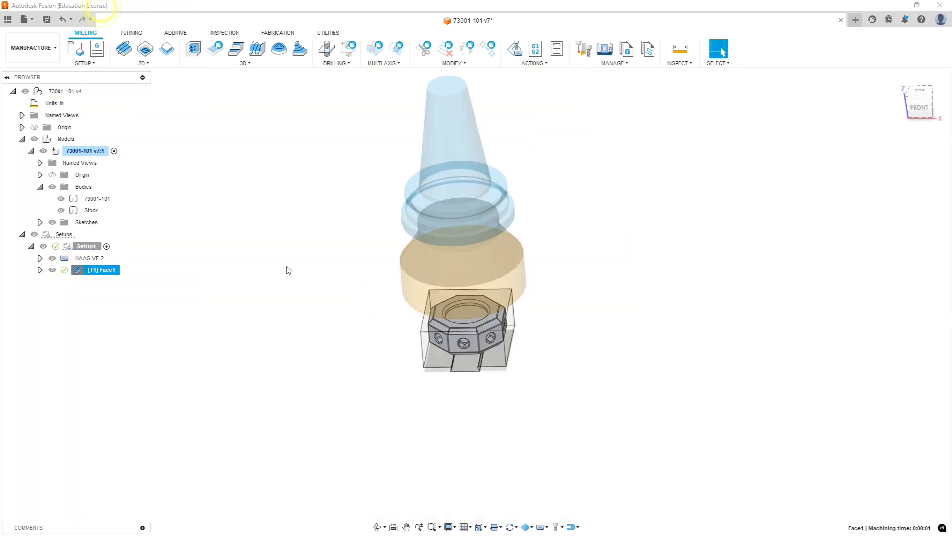
pyautogui.click(835, 107)
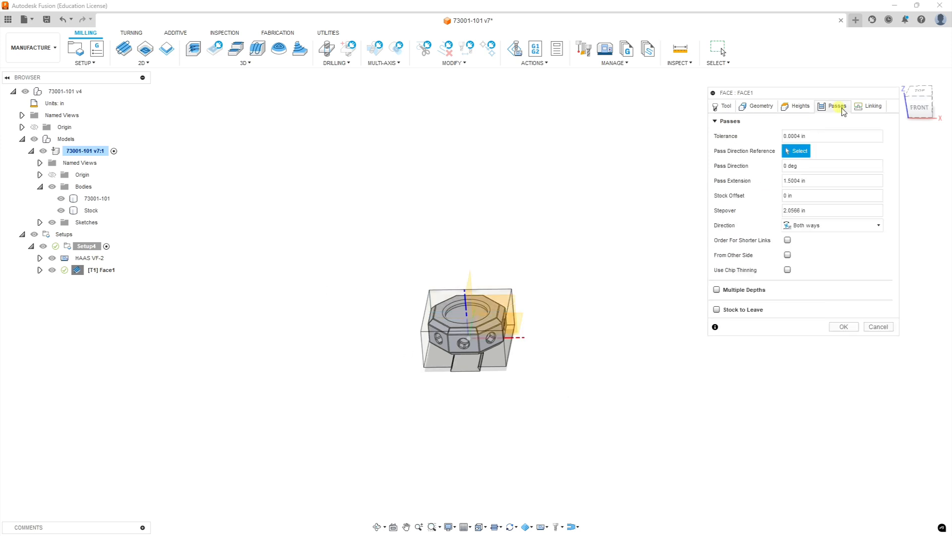
pyautogui.click(723, 106)
pyautogui.click(837, 106)
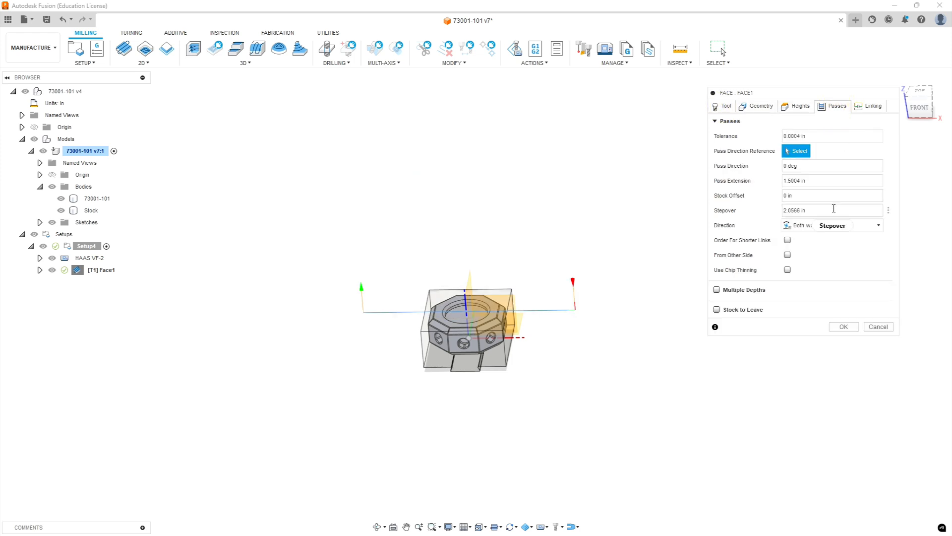
pyautogui.click(812, 167)
pyautogui.write('90')
pyautogui.click(842, 326)
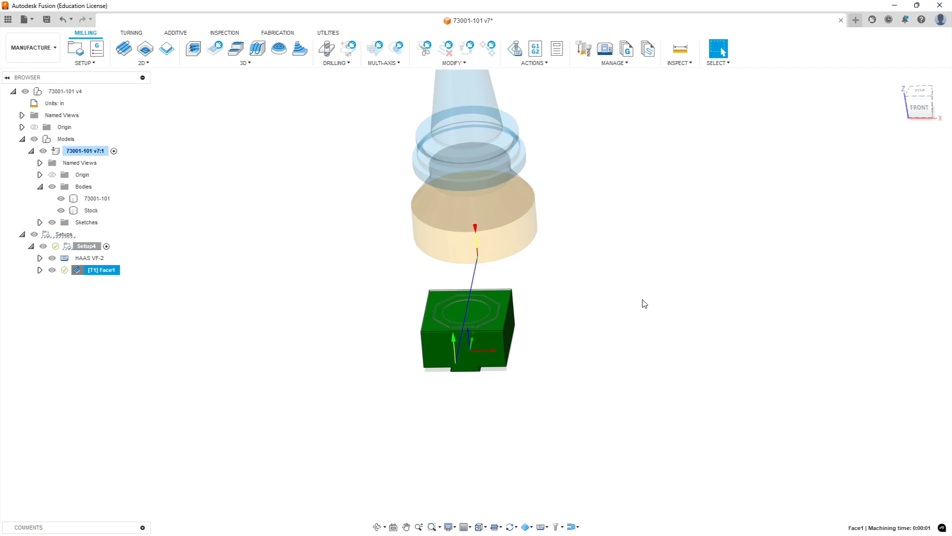
# Check the revised toolpath on the machine, and run Setup4's toolpath simulation without machine motion.
pyautogui.click(77, 258)
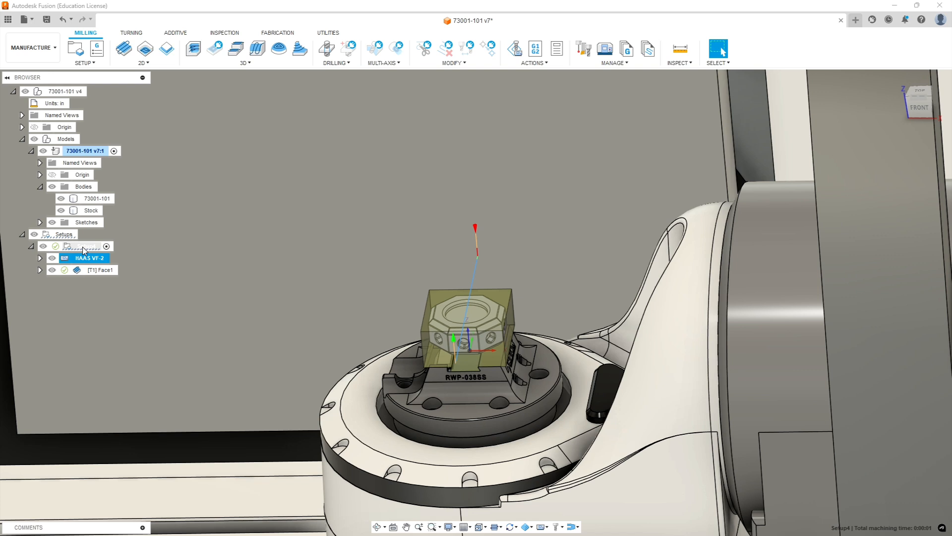
pyautogui.click(89, 271)
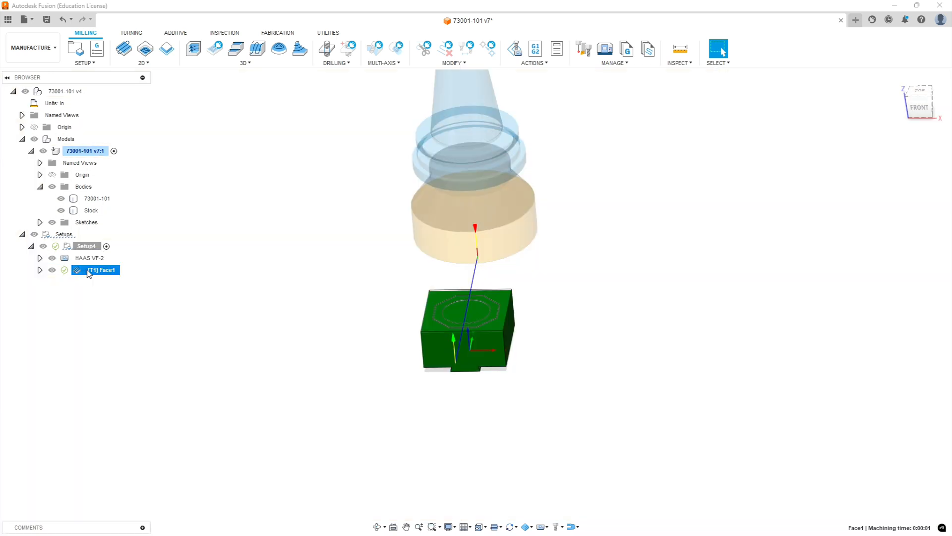
pyautogui.click(86, 247)
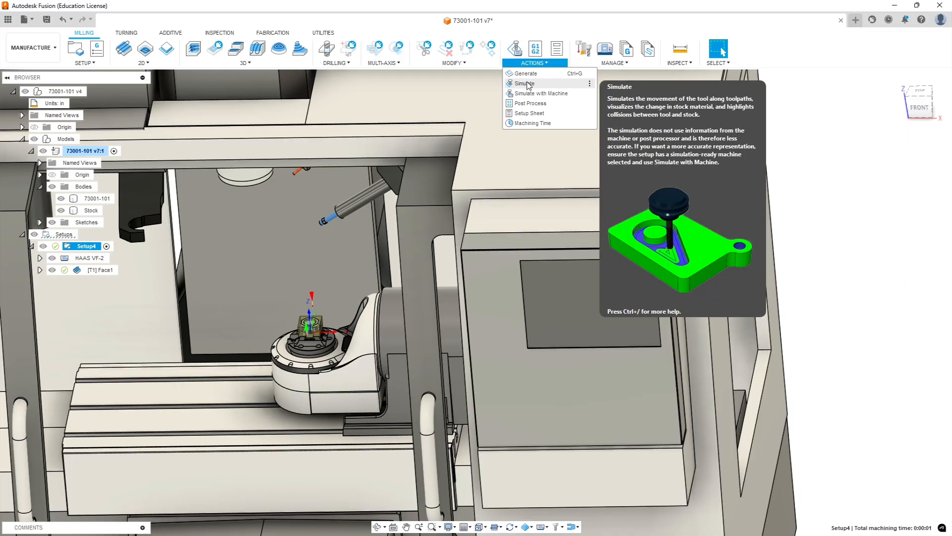
pyautogui.click(526, 84)
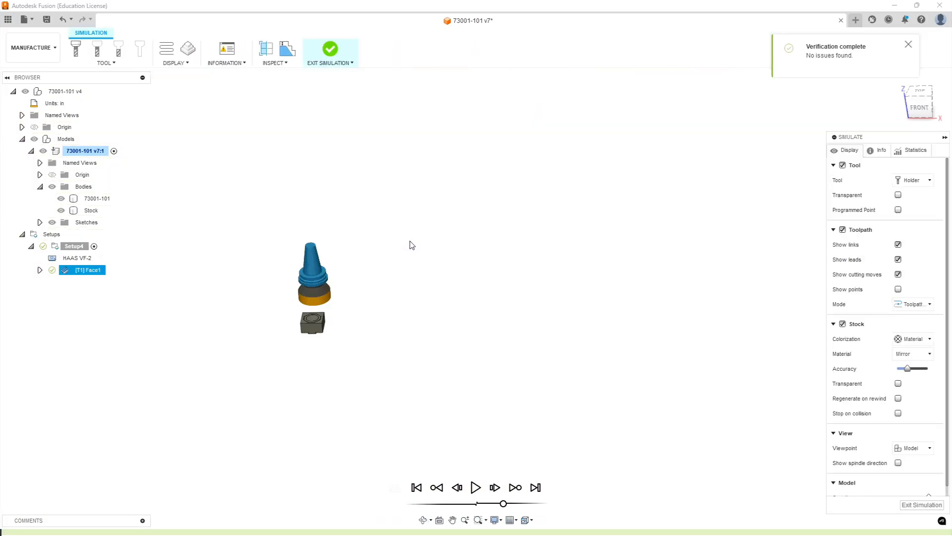
pyautogui.scroll(5, 337, 318)
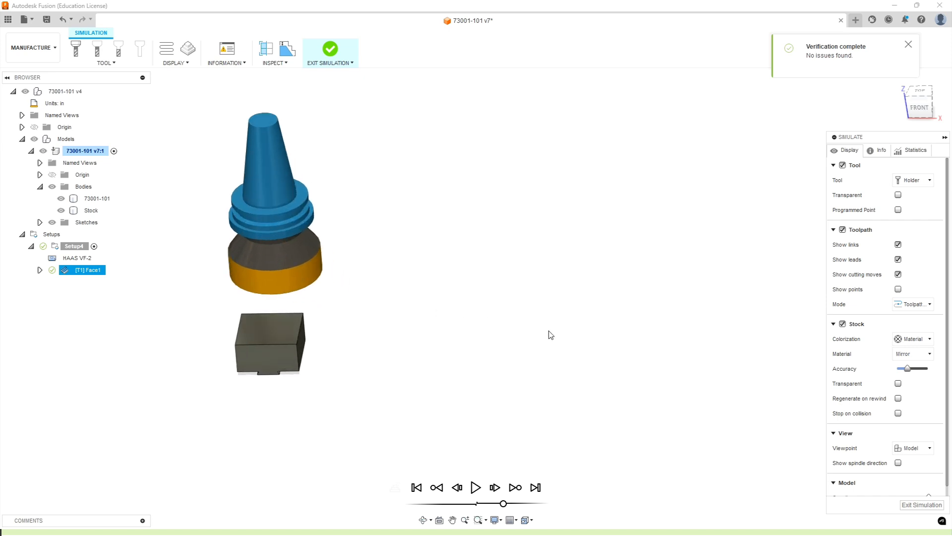
pyautogui.scroll(1, 347, 349)
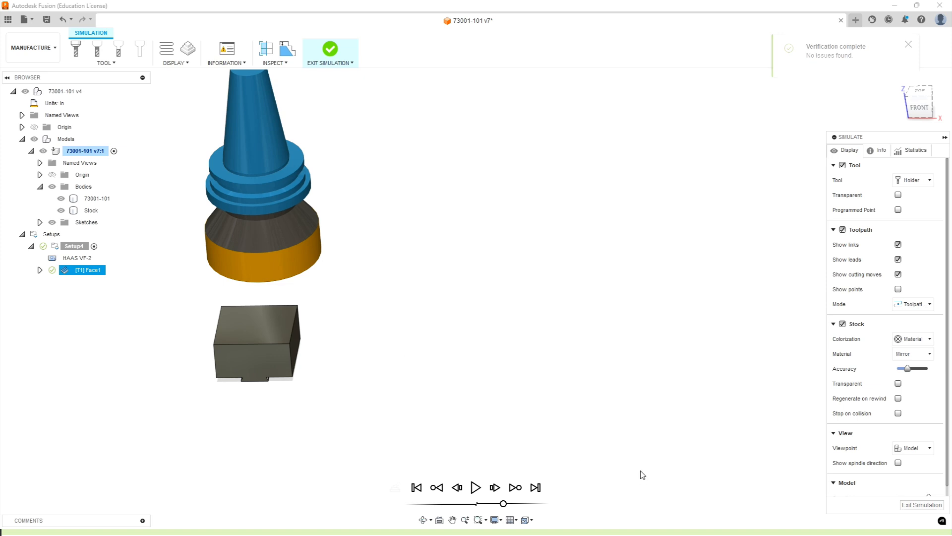
pyautogui.click(477, 488)
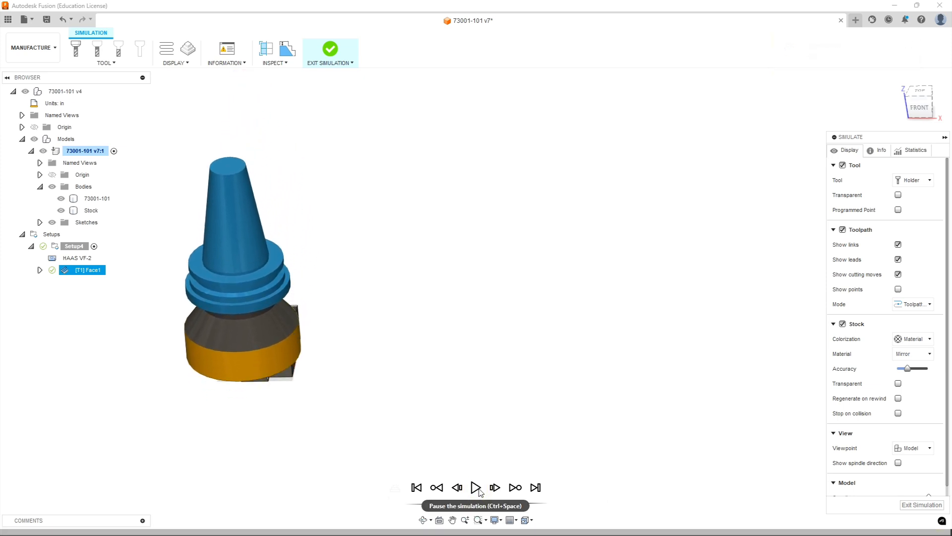
# Limit the simulated tool display to Shaft, inspect the facing cut from several angles, and exit the simulation.
pyautogui.keyDown('shift'); pyautogui.moveTo(390, 430); pyautogui.dragTo(342, 416, button='middle'); pyautogui.keyUp('shift')
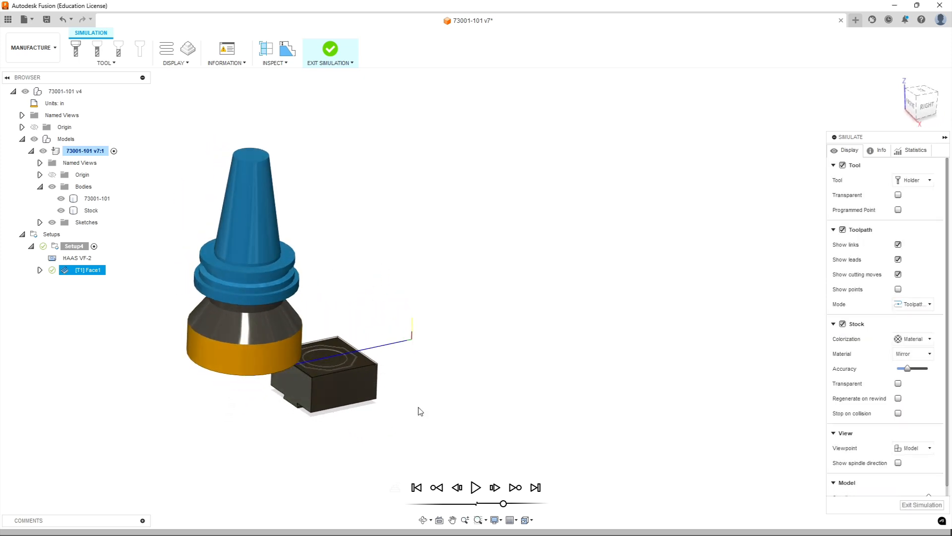
pyautogui.moveTo(428, 435)
pyautogui.keyDown('shift'); pyautogui.mouseDown(button='middle')
pyautogui.moveTo(446, 430)
pyautogui.moveTo(446, 438)
pyautogui.mouseUp(button='middle'); pyautogui.keyUp('shift')
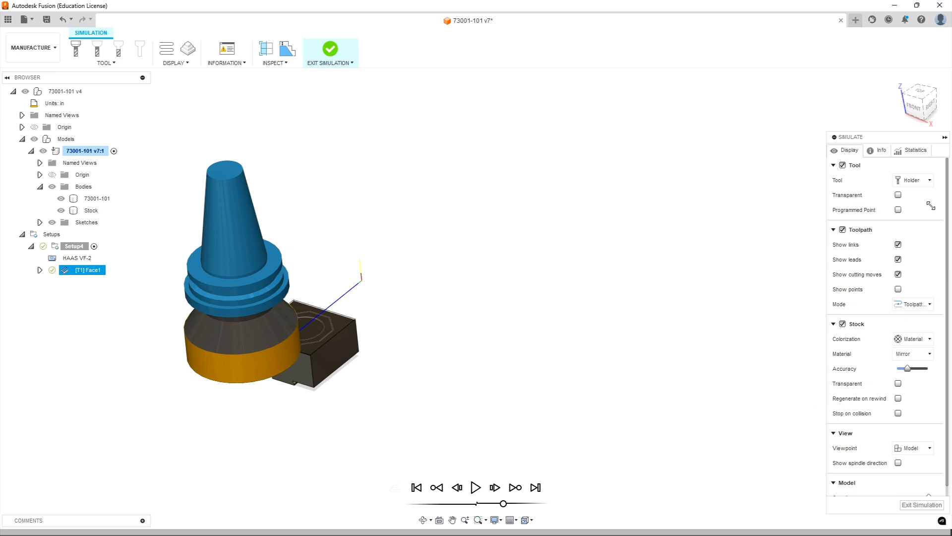
pyautogui.click(925, 180)
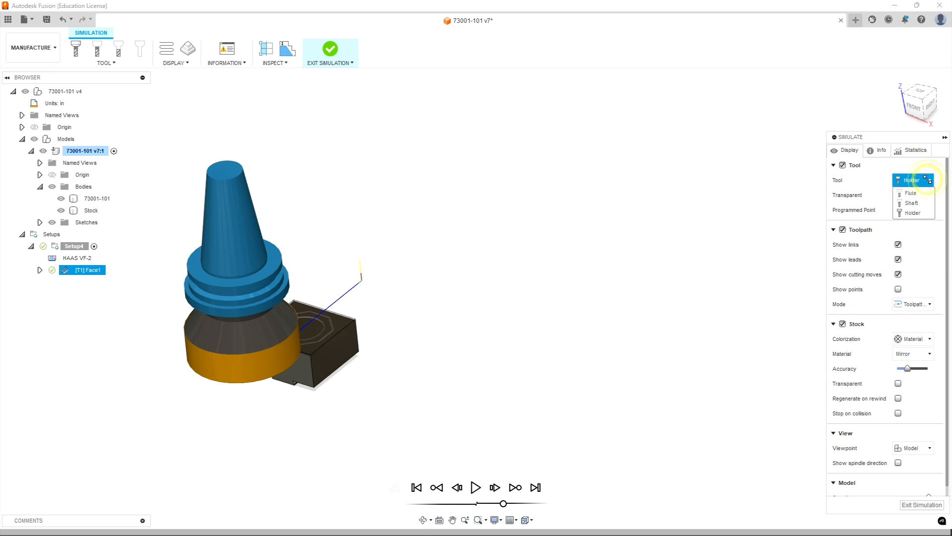
pyautogui.click(919, 204)
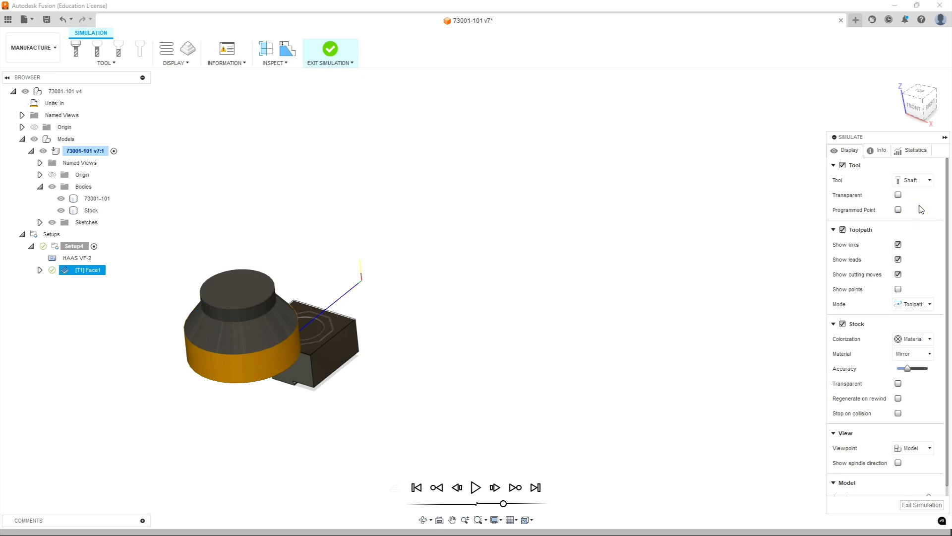
pyautogui.keyDown('shift'); pyautogui.moveTo(565, 305); pyautogui.dragTo(578, 281, button='middle'); pyautogui.keyUp('shift')
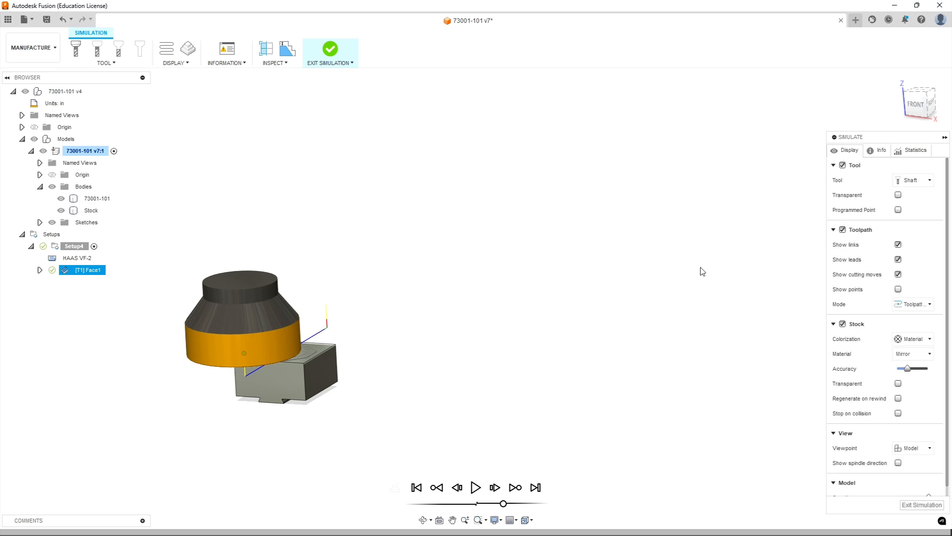
pyautogui.click(922, 505)
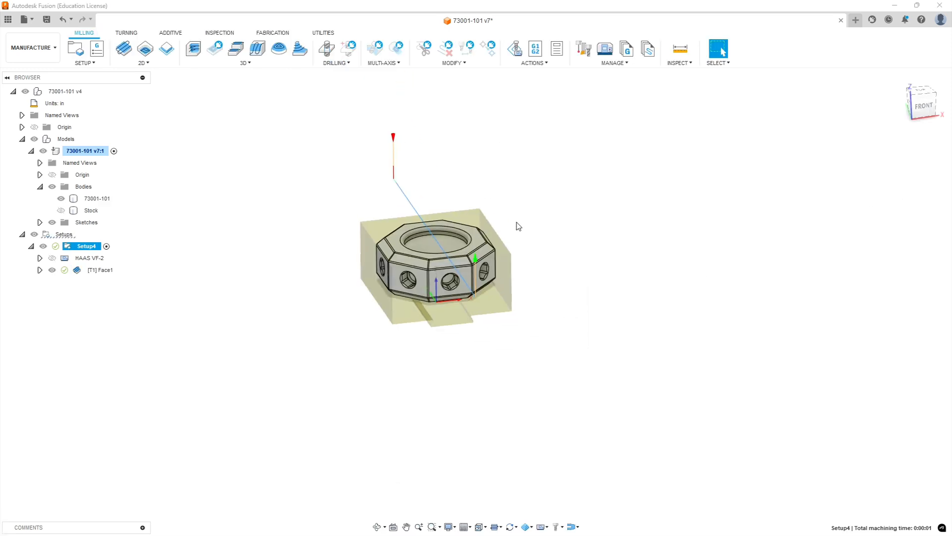
# Examine the 73001-101 body and its circular recess on the top face.
pyautogui.scroll(5, 520, 232)
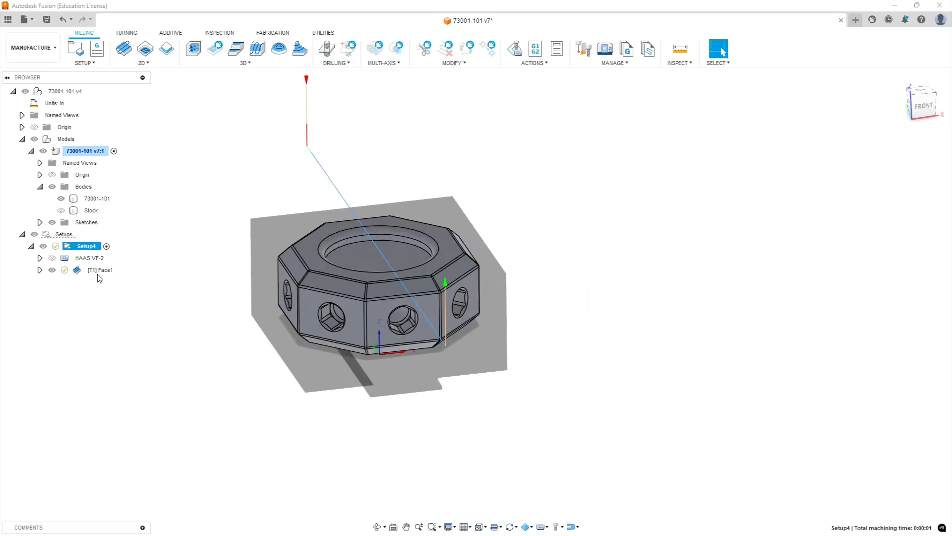
pyautogui.click(97, 198)
pyautogui.scroll(2, 411, 318)
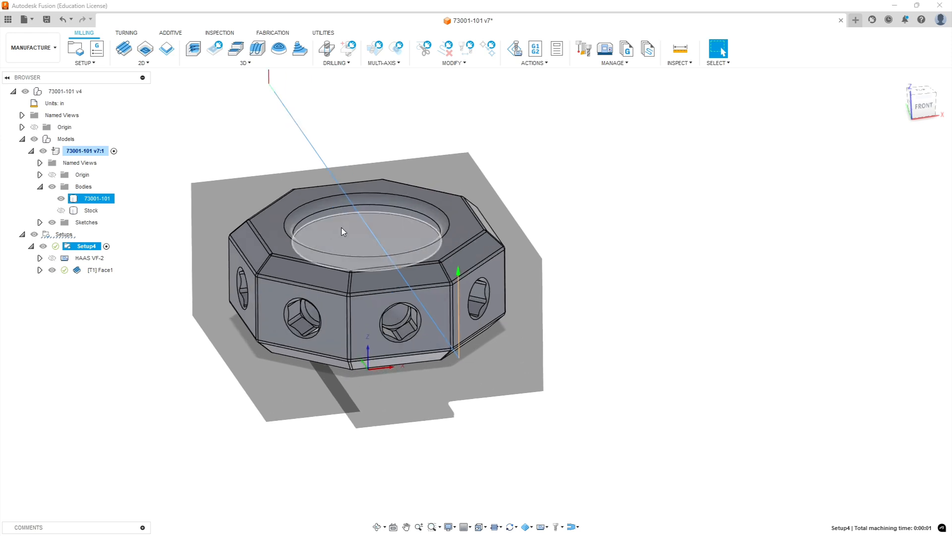
pyautogui.press('Escape')
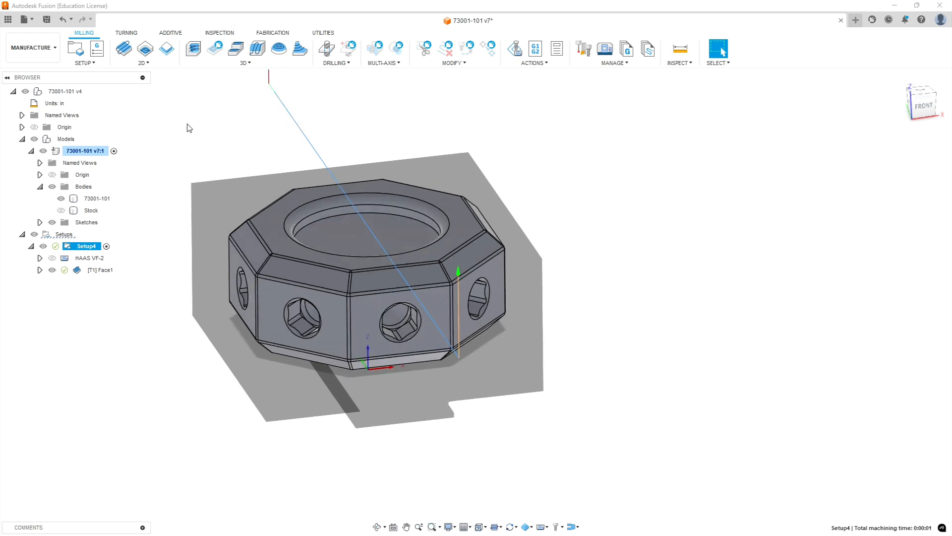
# Start a 2D Pocket operation with tool 2, the Ø1/2" (1/2 x 1.25 x3) end mill from the Sierra_VF1_aluminum library.
pyautogui.click(148, 64)
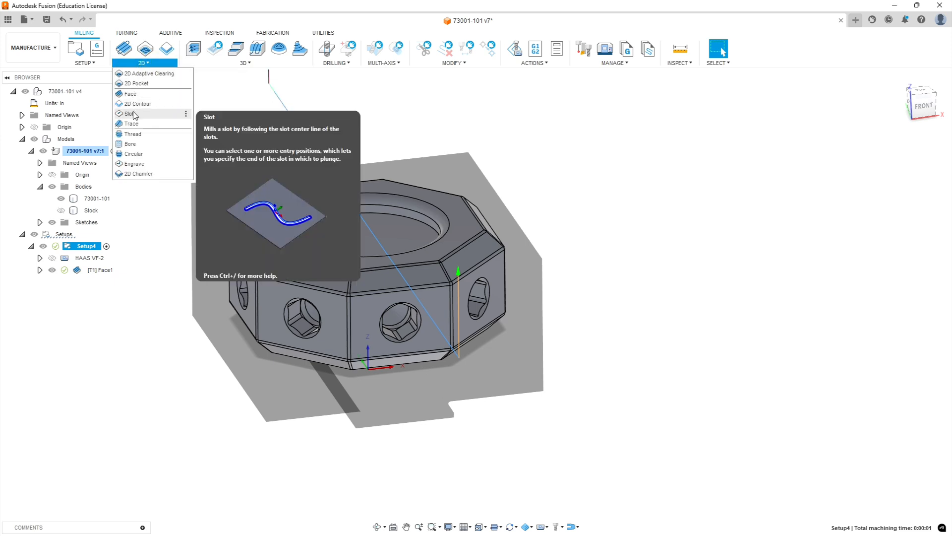
pyautogui.click(137, 83)
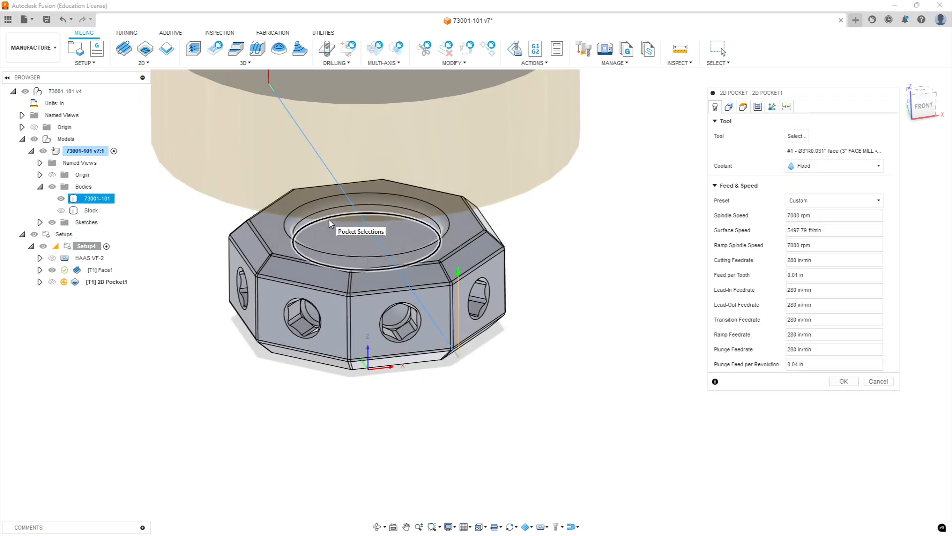
pyautogui.click(797, 136)
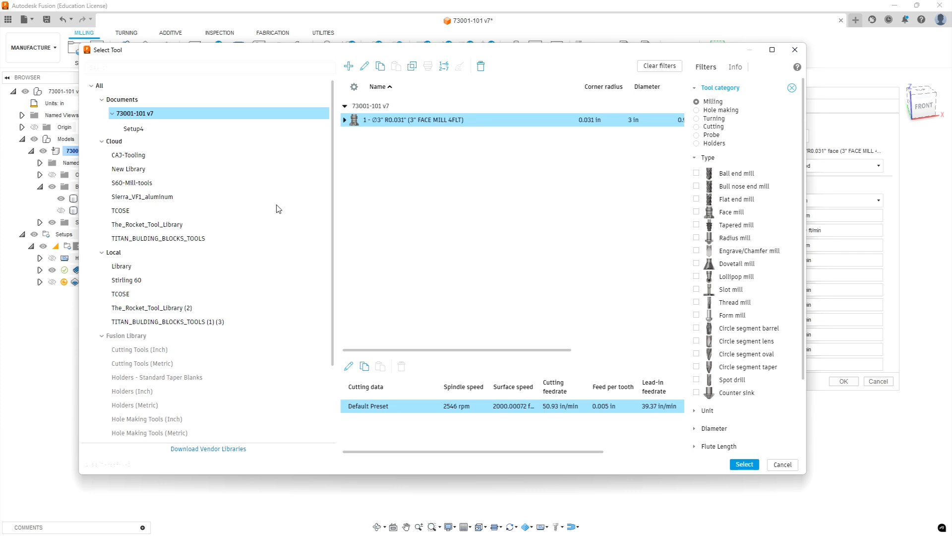
pyautogui.click(159, 198)
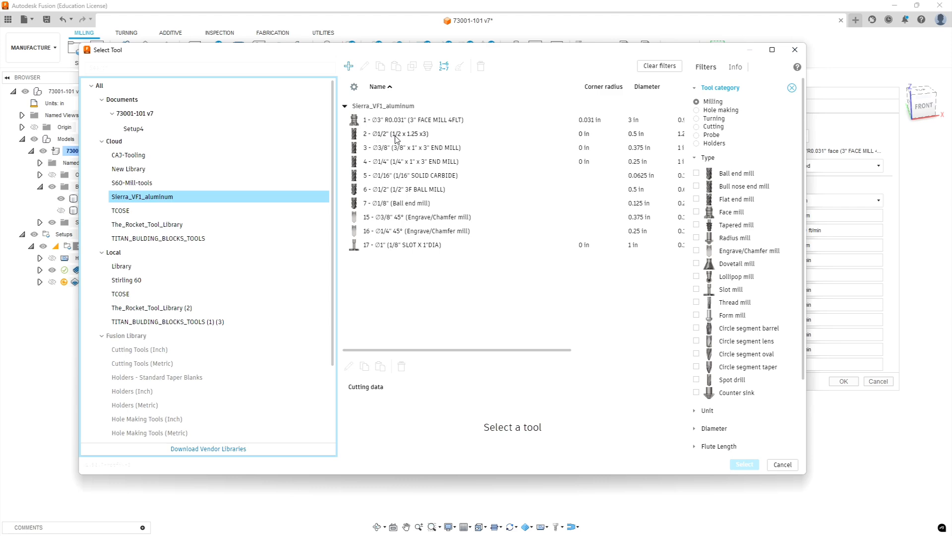
pyautogui.click(397, 135)
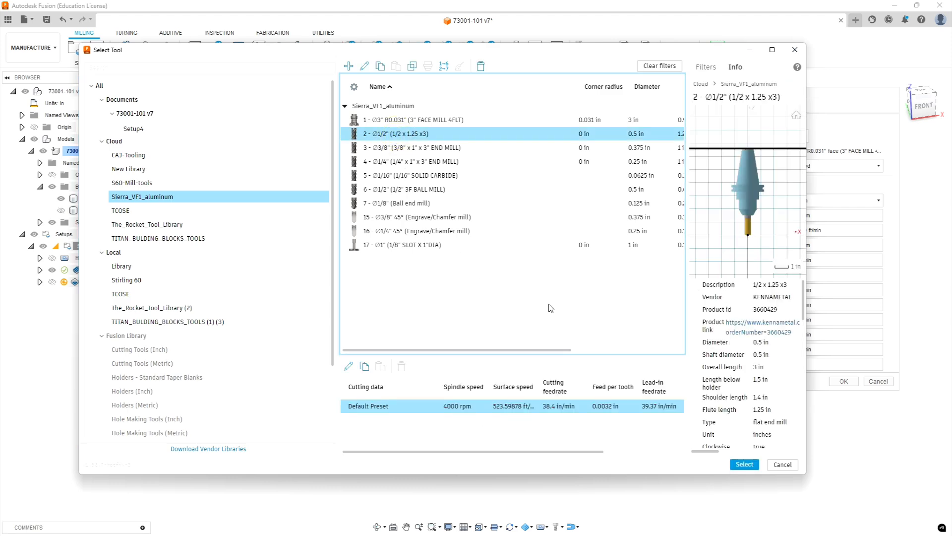
pyautogui.click(743, 465)
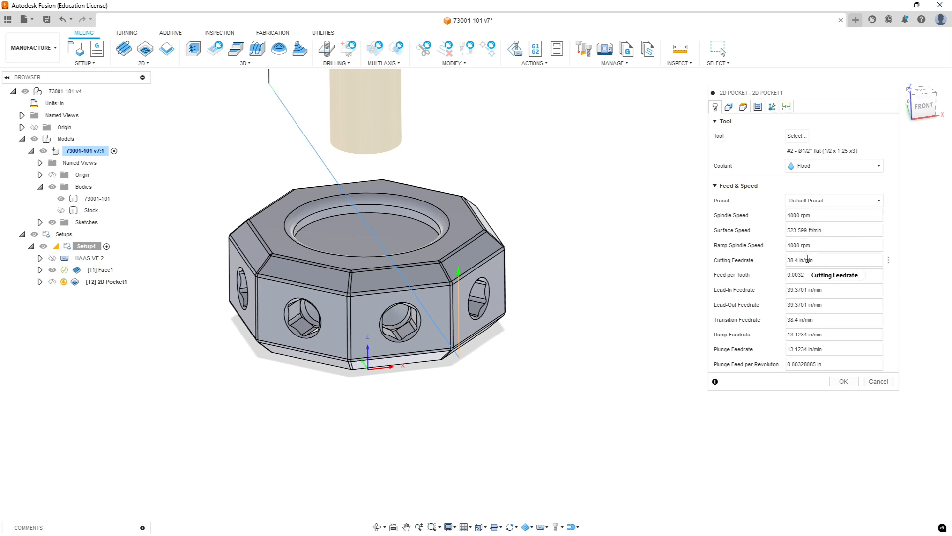
# Set the pocket's cutting, lead-in and lead-out feedrates to 40 in/min.
pyautogui.click(825, 258)
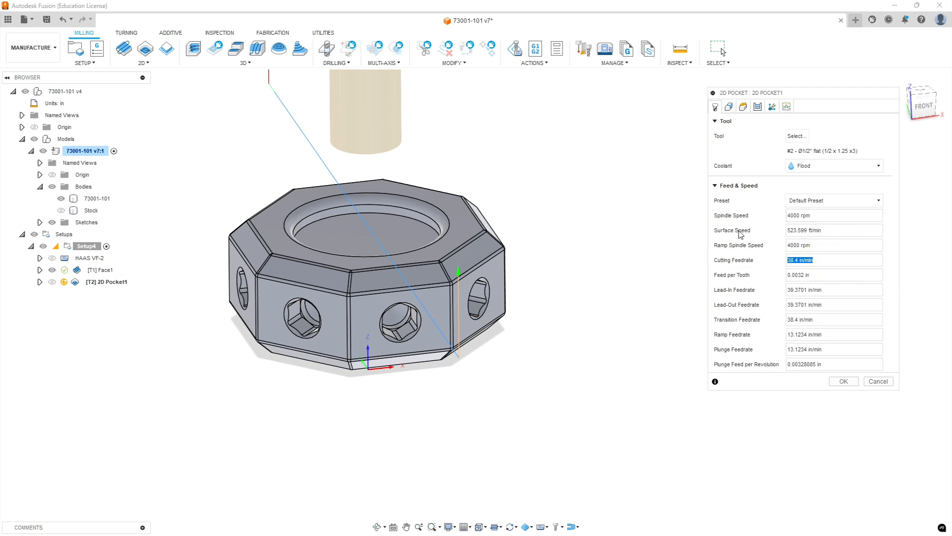
pyautogui.write('40')
pyautogui.press('Return')
pyautogui.click(835, 290)
pyautogui.tripleClick(835, 290)
pyautogui.write('40')
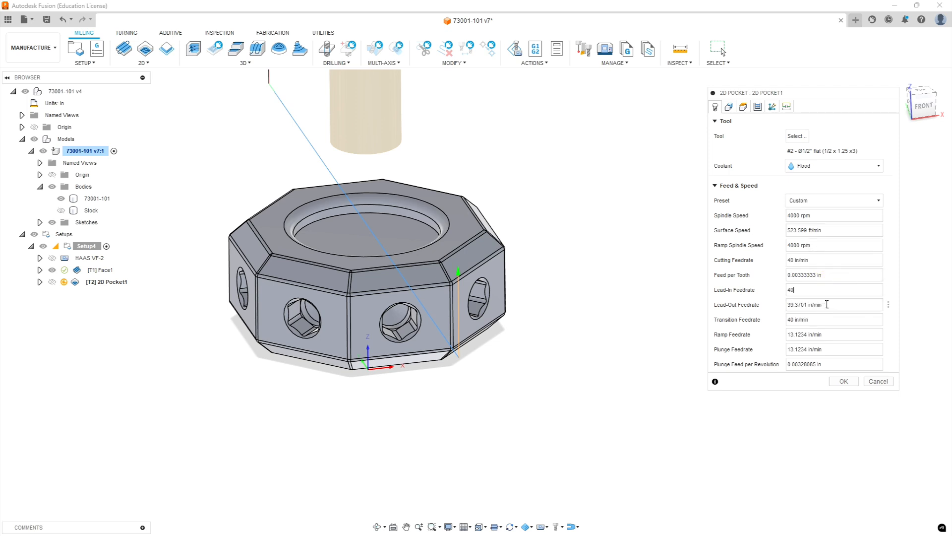
pyautogui.press('Tab')
pyautogui.write('40')
pyautogui.press('Tab')
# Set the pocket's ramp feedrate and plunge feedrate to 20 in/min.
pyautogui.tripleClick(833, 335)
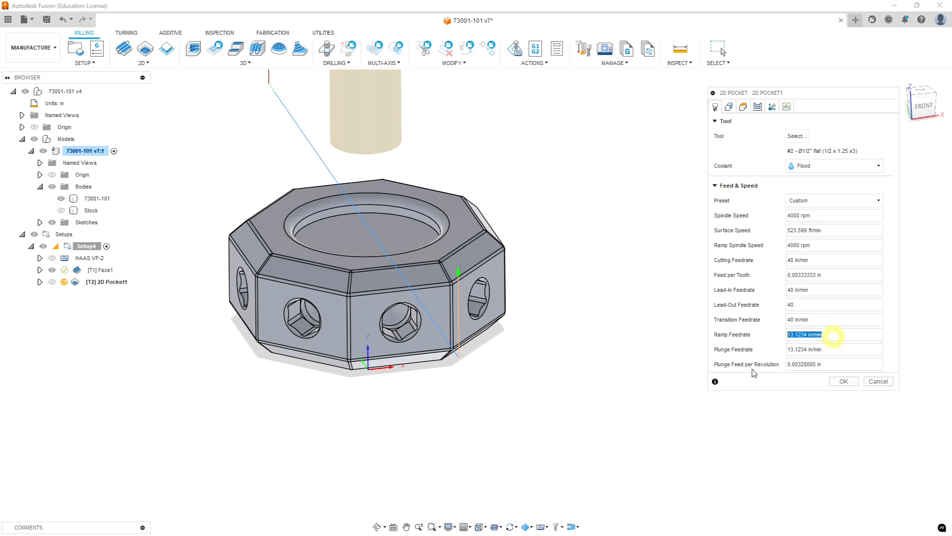
pyautogui.write('20')
pyautogui.tripleClick(823, 348)
pyautogui.write('20')
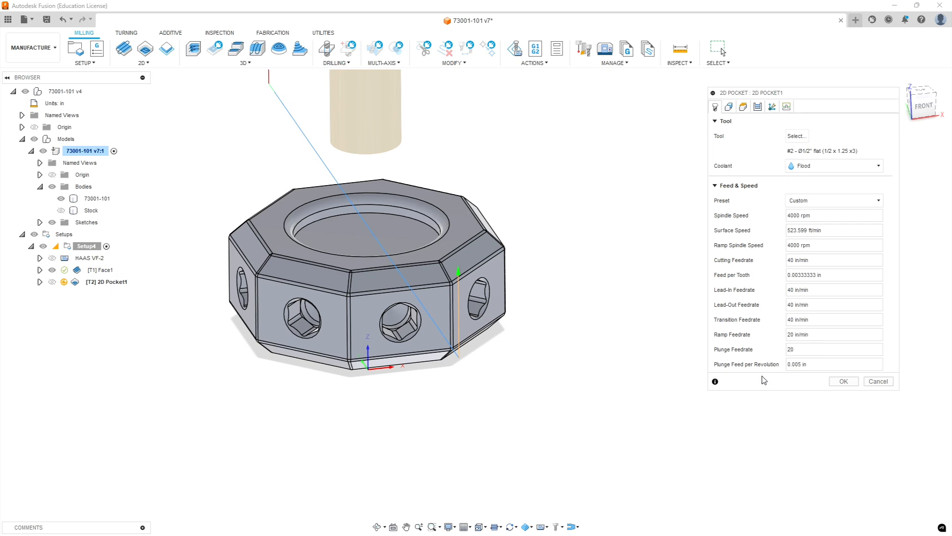
# Choose the circular recess floor as the pocket, and orient the tool with a face for Z and an outer top-face edge for X.
pyautogui.click(728, 107)
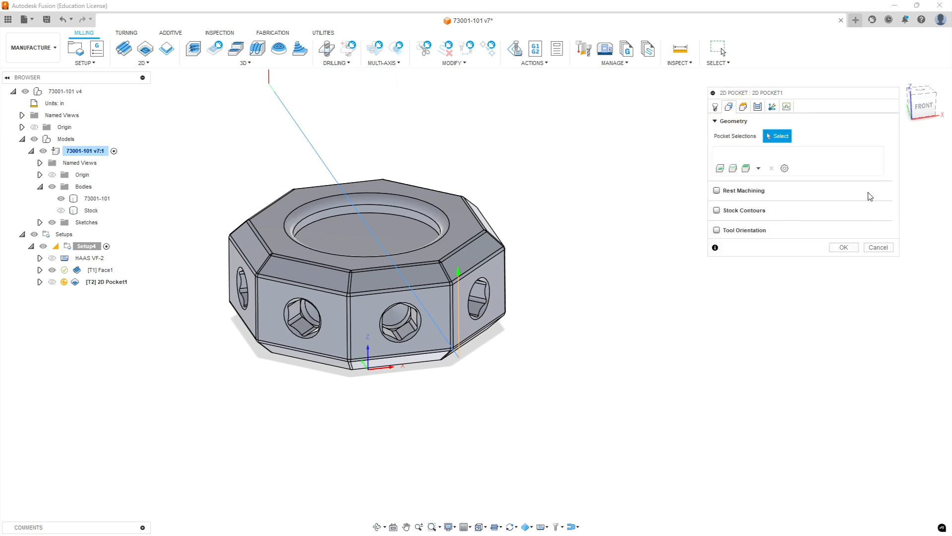
pyautogui.click(404, 216)
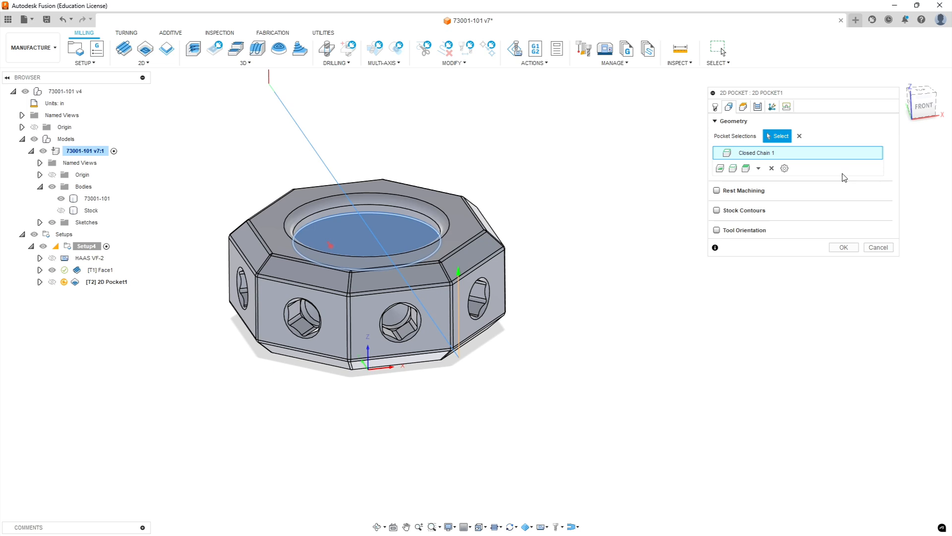
pyautogui.click(716, 229)
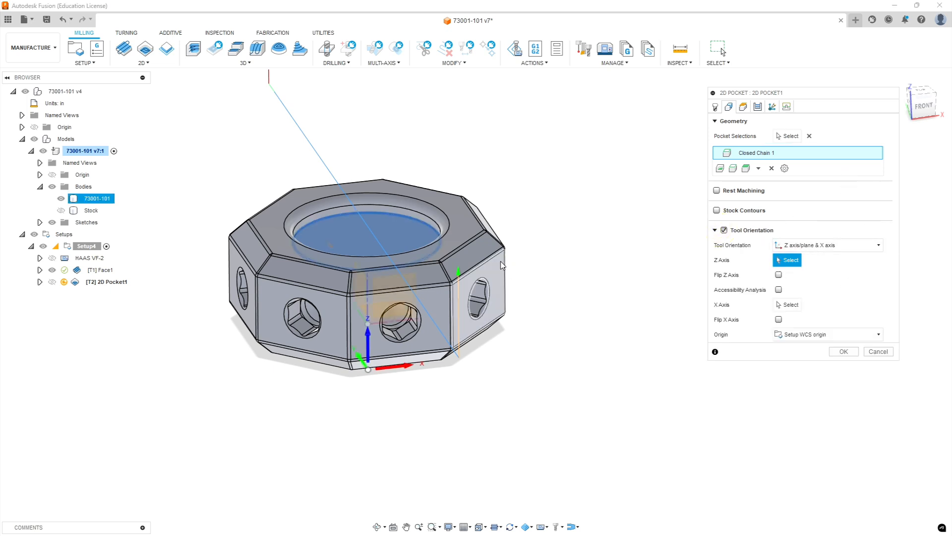
pyautogui.click(388, 231)
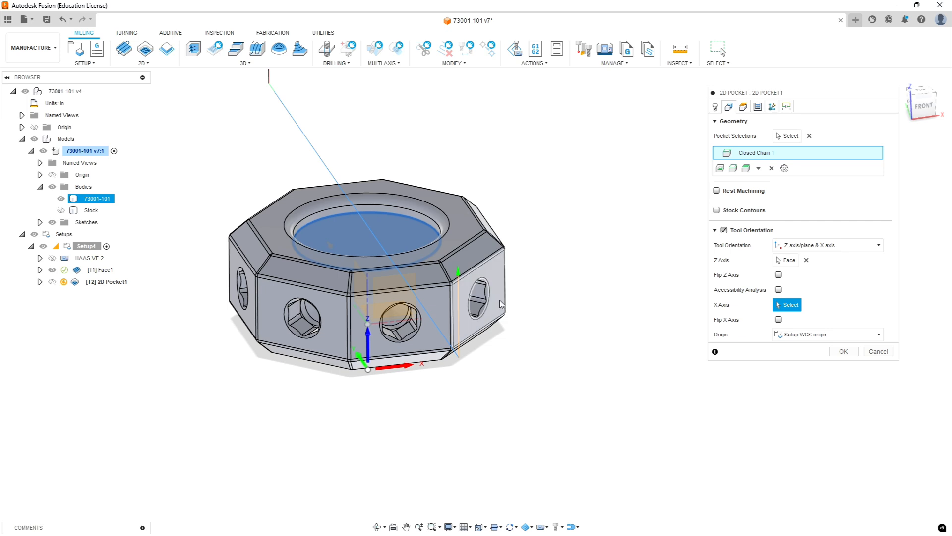
pyautogui.keyDown('shift'); pyautogui.moveTo(544, 307); pyautogui.dragTo(510, 327, button='middle'); pyautogui.keyUp('shift')
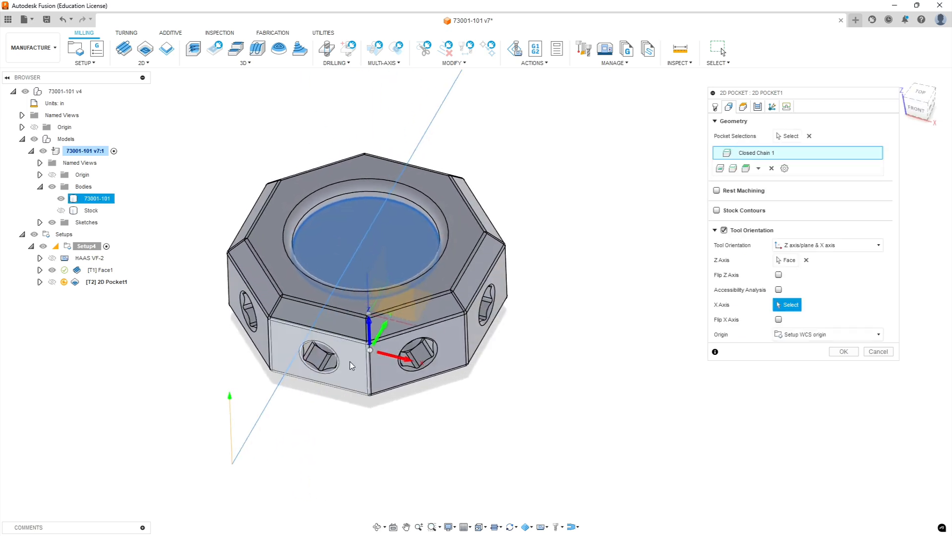
pyautogui.click(353, 314)
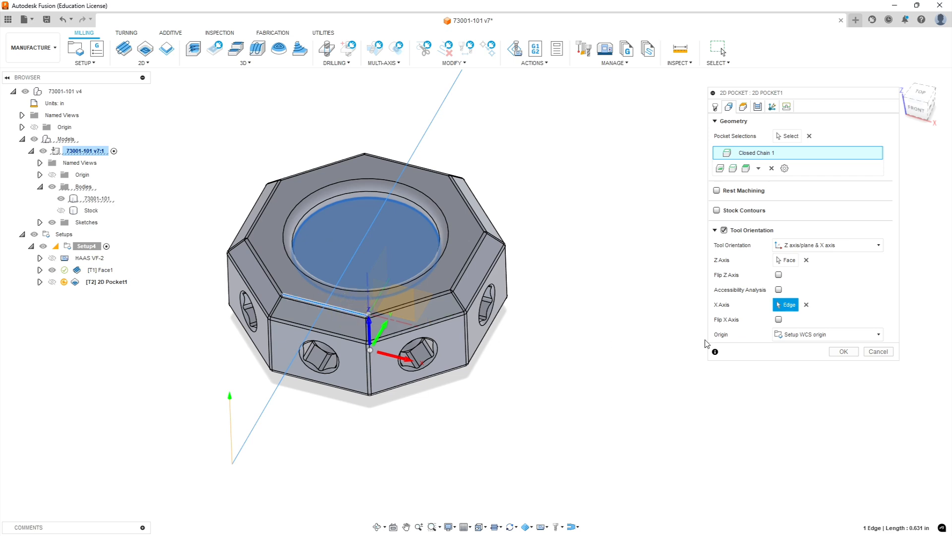
# Reference the pocket's top height to Model Top instead of Stock Top.
pyautogui.click(744, 108)
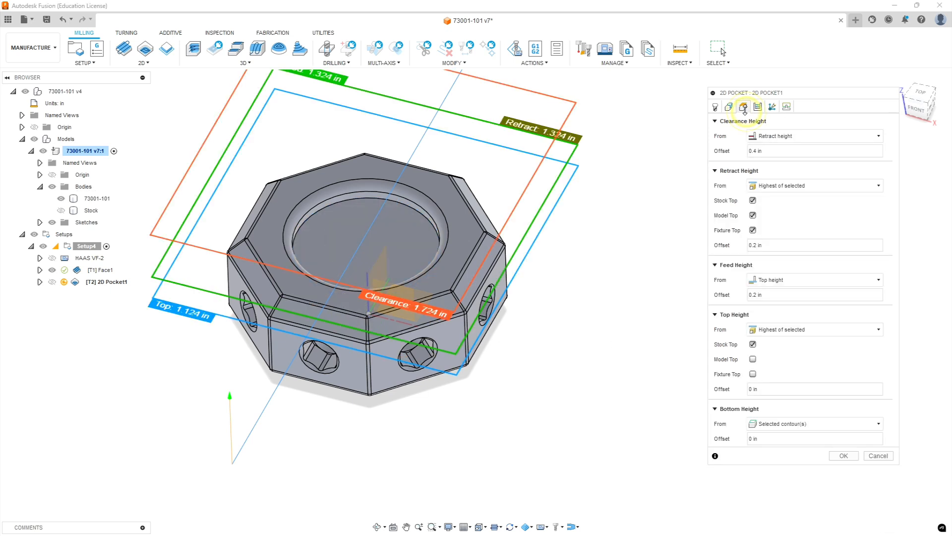
pyautogui.keyDown('shift'); pyautogui.moveTo(591, 312); pyautogui.dragTo(593, 295, button='middle'); pyautogui.keyUp('shift')
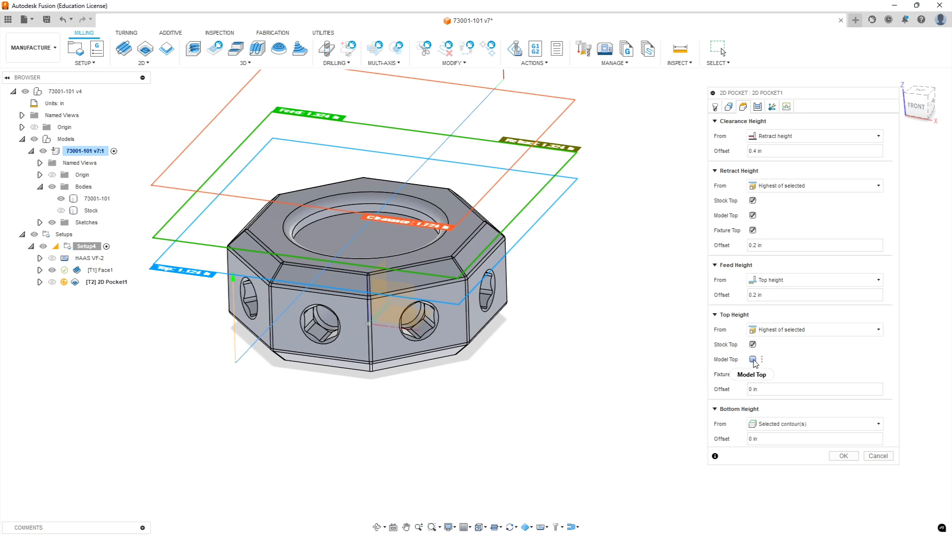
pyautogui.click(753, 359)
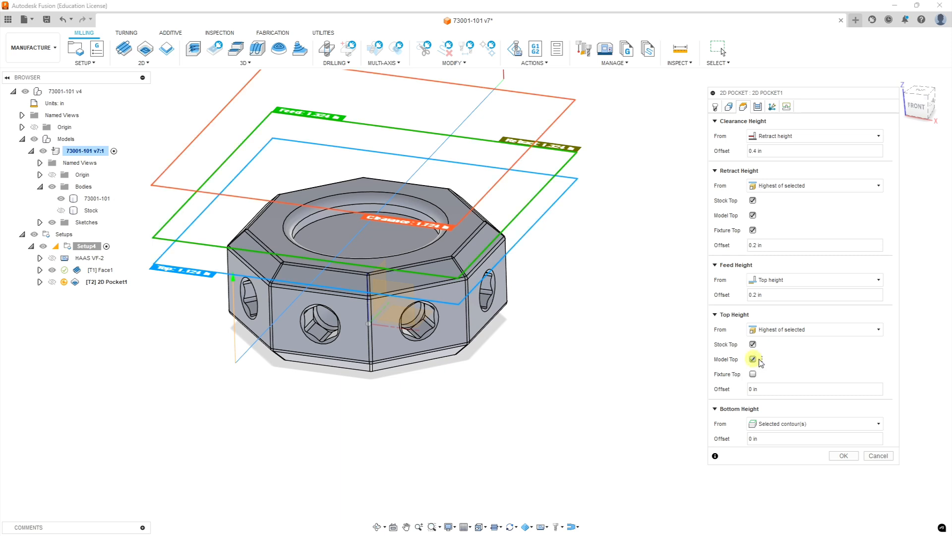
pyautogui.click(753, 344)
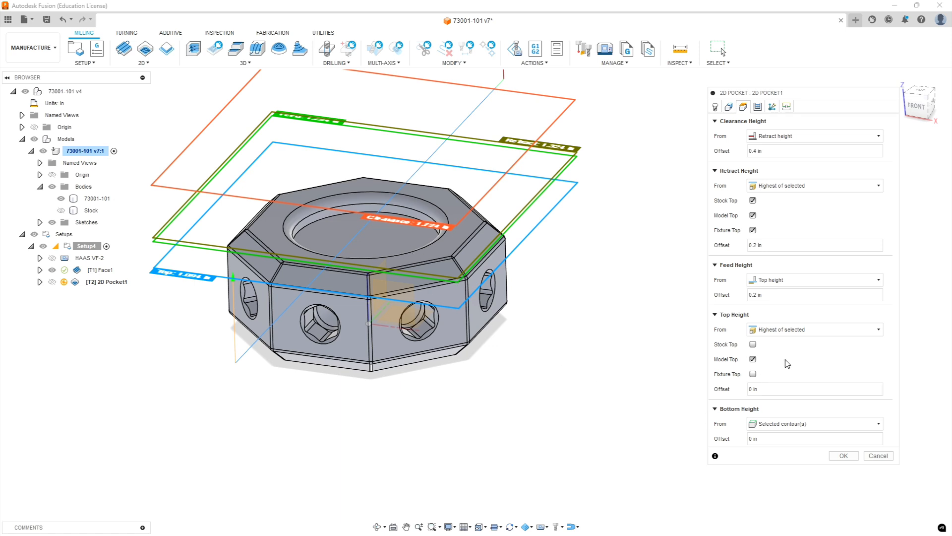
# Bring up the pocket's pass settings, calculate 0.5 × 0.8 in Calculator, and close Calculator.
pyautogui.click(758, 107)
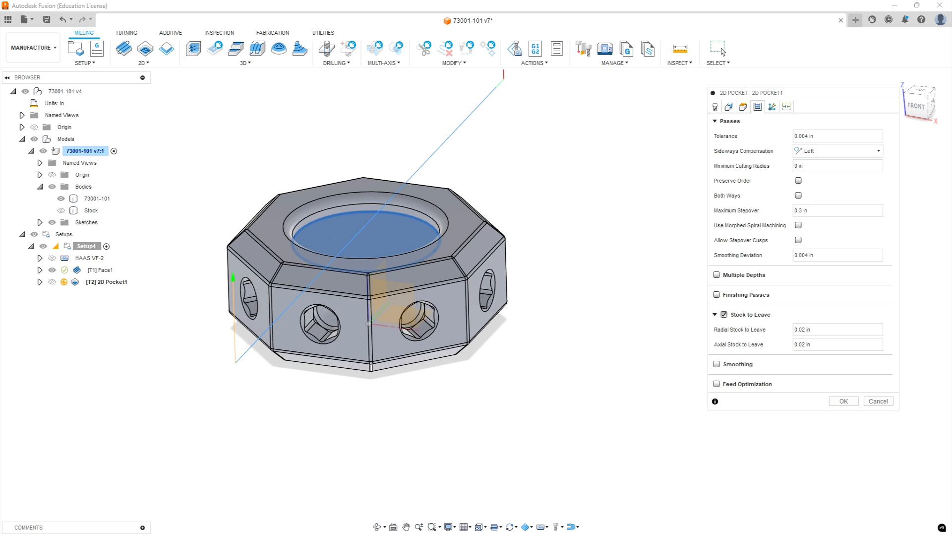
pyautogui.hotkey('alt', 'Tab')
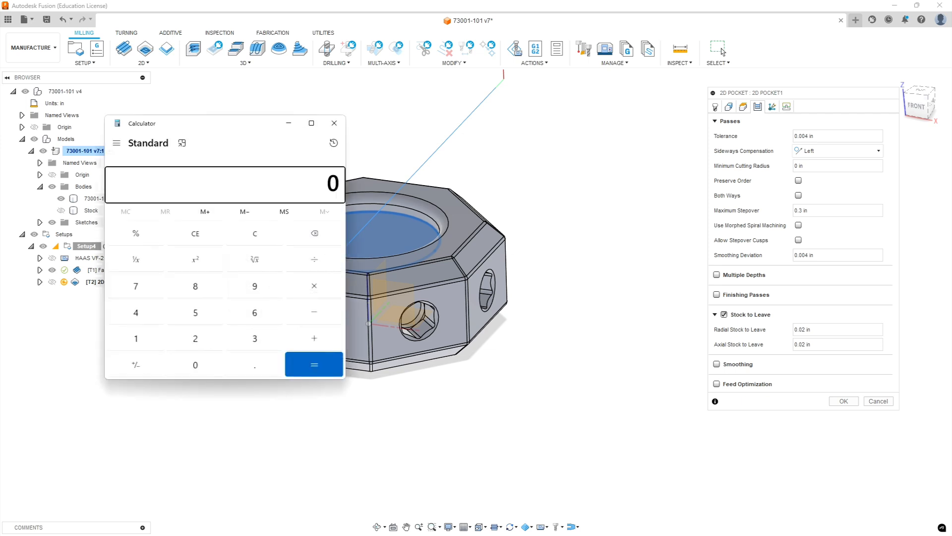
pyautogui.write('0.5')
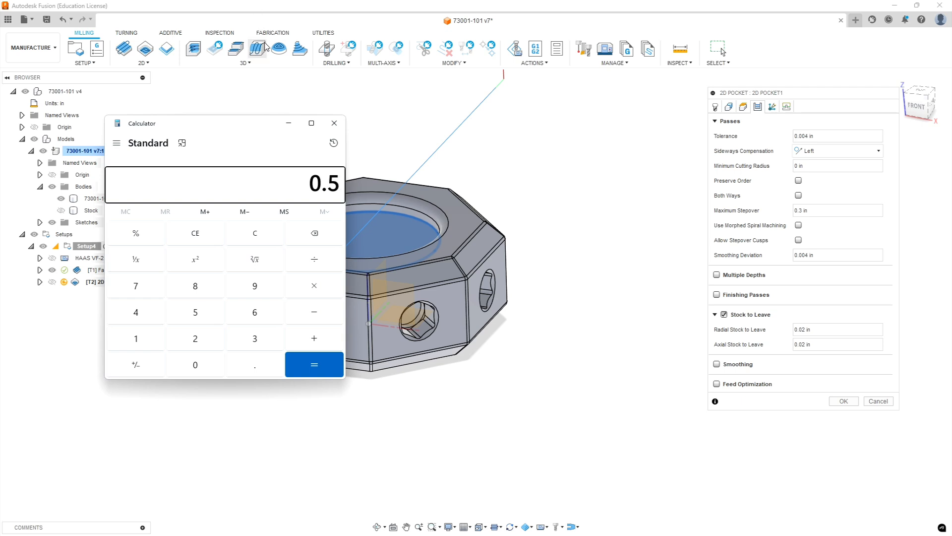
pyautogui.write('*0.8')
pyautogui.press('Return')
pyautogui.click(335, 123)
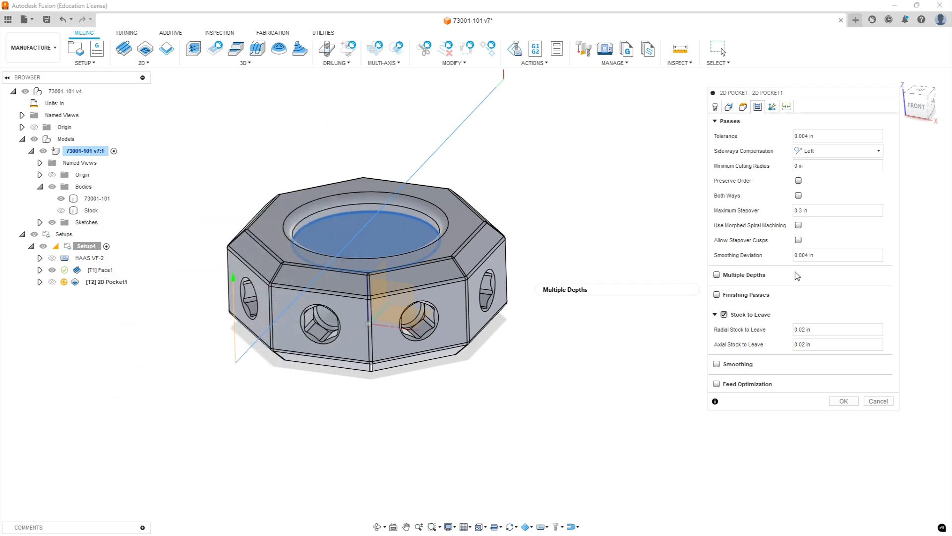
# Enable Multiple Depths with a 0.5 in maximum roughing stepdown and 1 finishing stepdown.
pyautogui.click(716, 276)
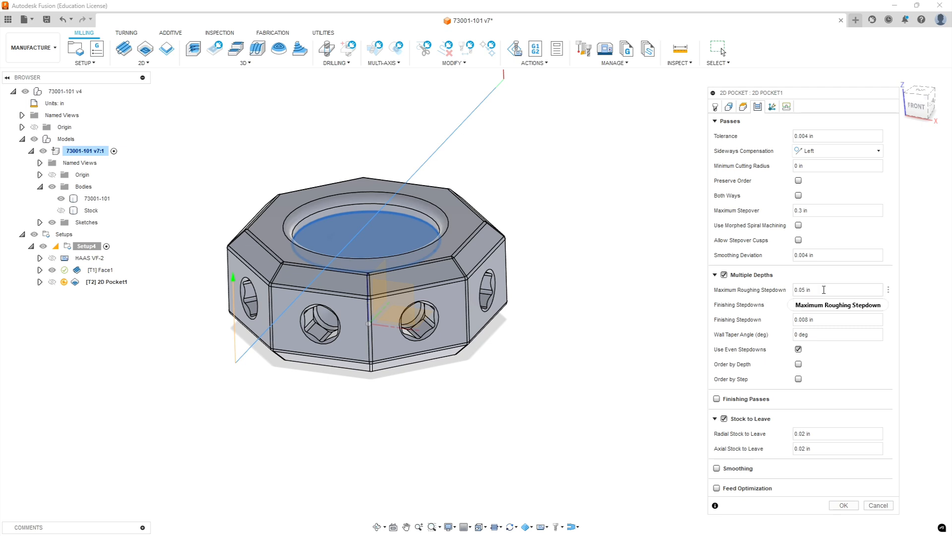
pyautogui.click(828, 289)
pyautogui.write('.5')
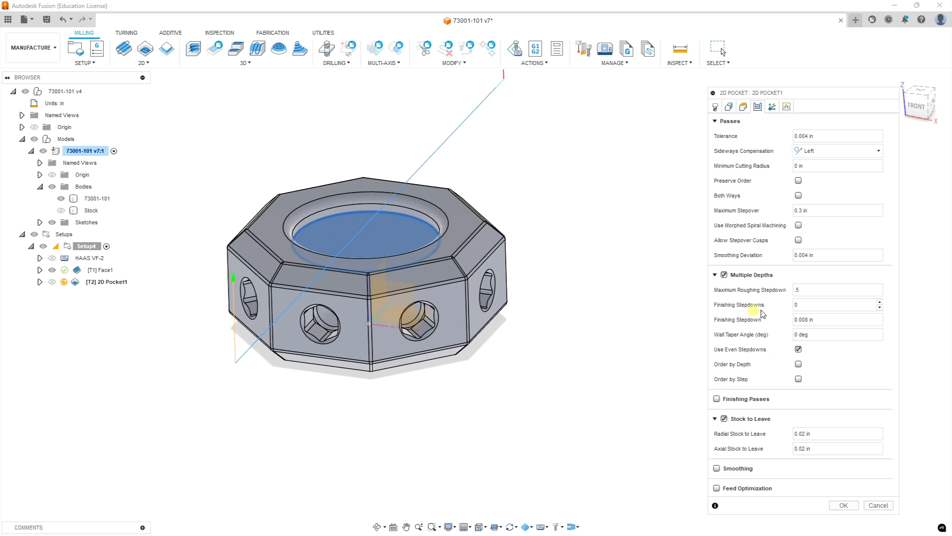
pyautogui.press('Tab')
pyautogui.write('1')
pyautogui.press('Tab')
# Enable Finishing Passes with Wear compensation, and restrict finishing to the final depth only.
pyautogui.click(717, 399)
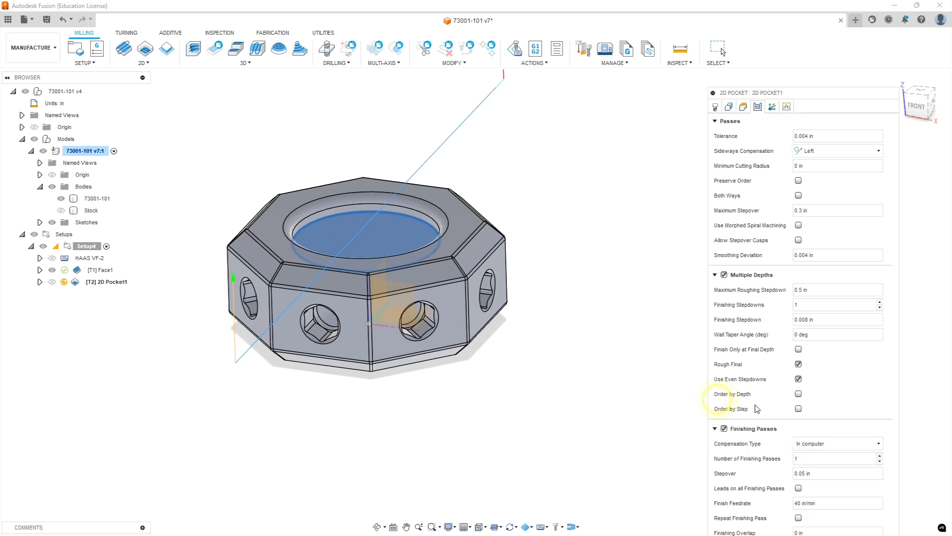
pyautogui.click(876, 443)
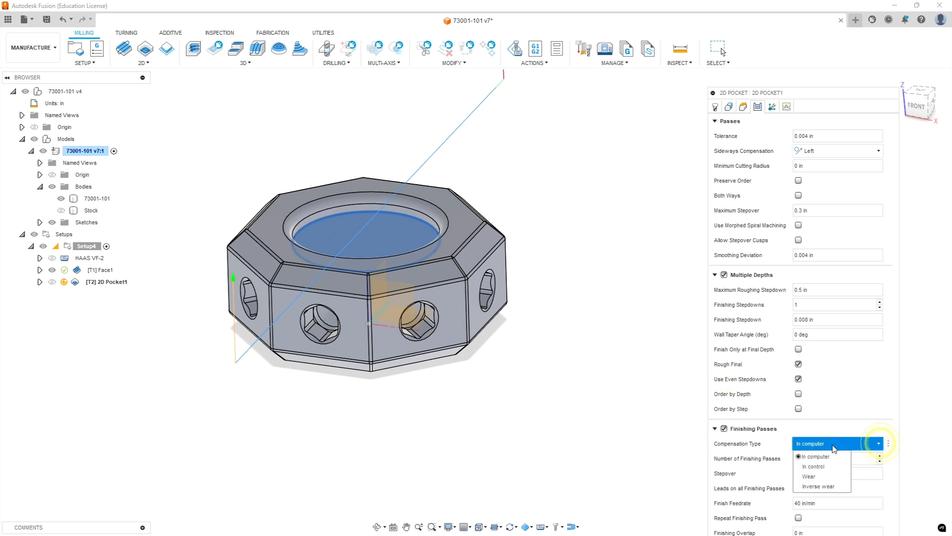
pyautogui.click(816, 480)
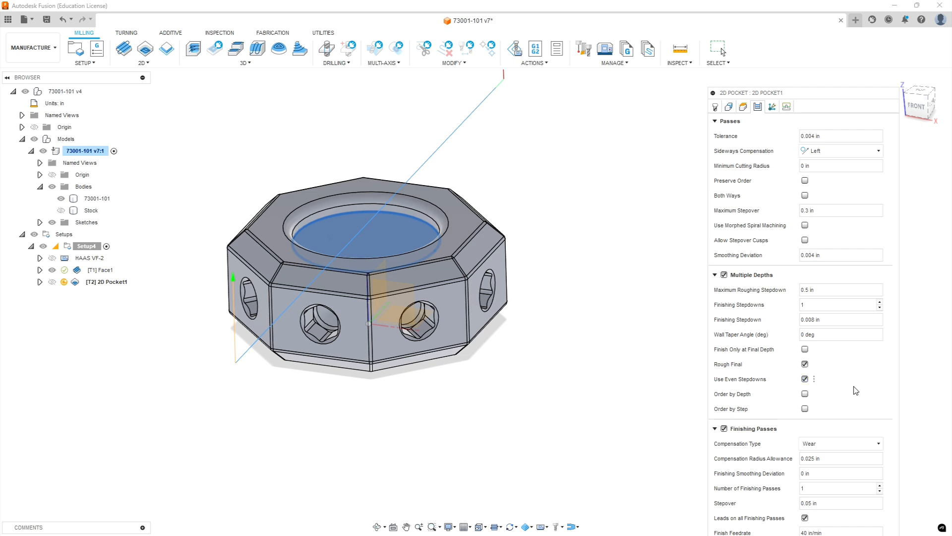
pyautogui.moveTo(823, 94); pyautogui.dragTo(787, 27)
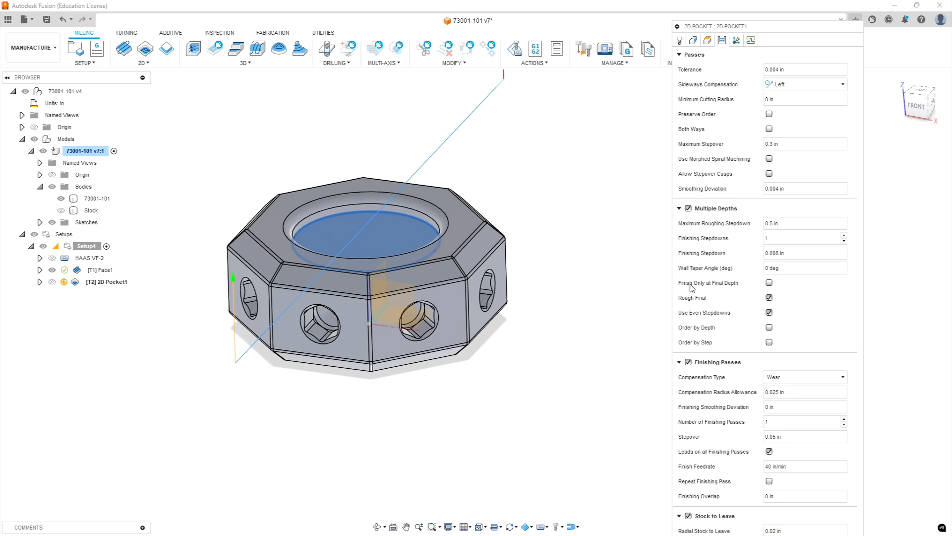
pyautogui.click(769, 284)
# Turn off Stock to Leave and enable Smoothing for the pocket.
pyautogui.click(689, 516)
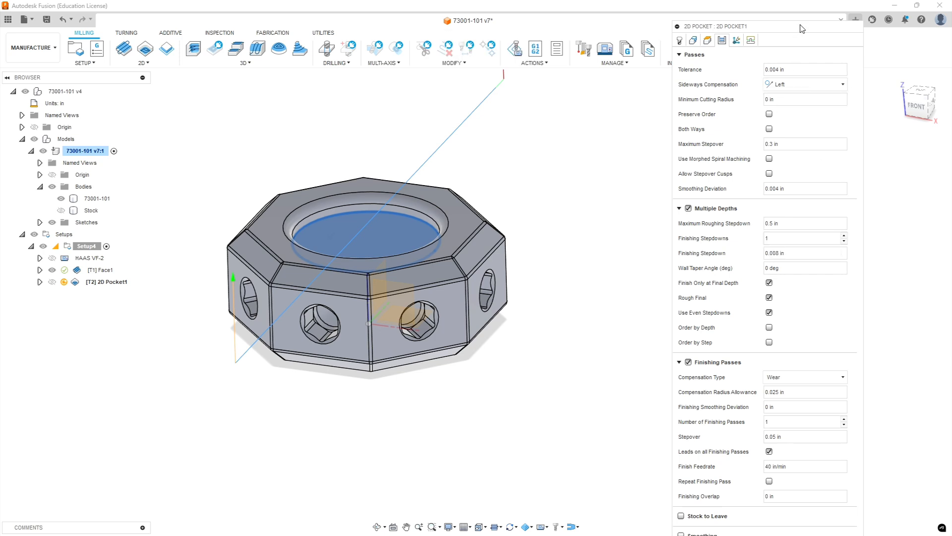
pyautogui.click(679, 208)
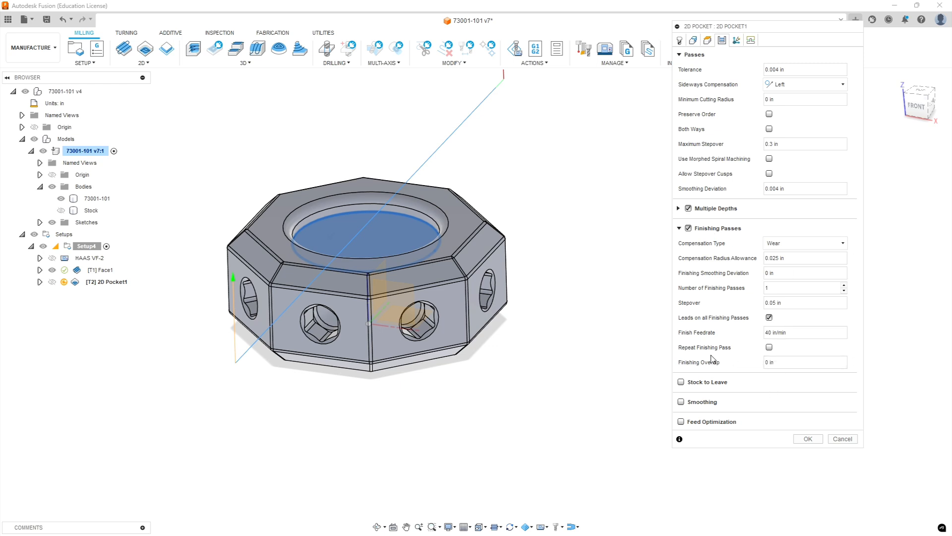
pyautogui.click(681, 401)
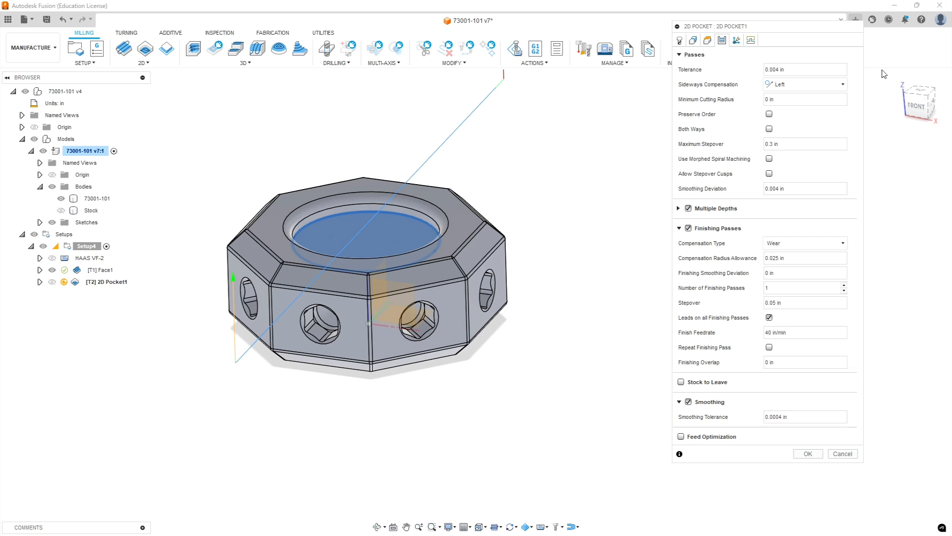
pyautogui.click(736, 40)
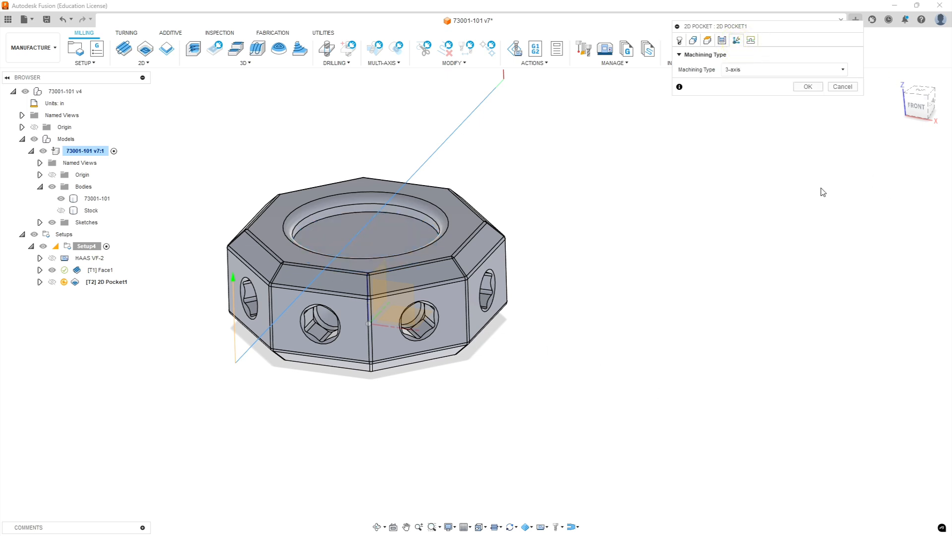
pyautogui.click(843, 69)
pyautogui.click(843, 70)
# Set the vertical lead-in radius to 0 in and the ramp type to Plunge, and generate the pocket toolpath.
pyautogui.click(751, 40)
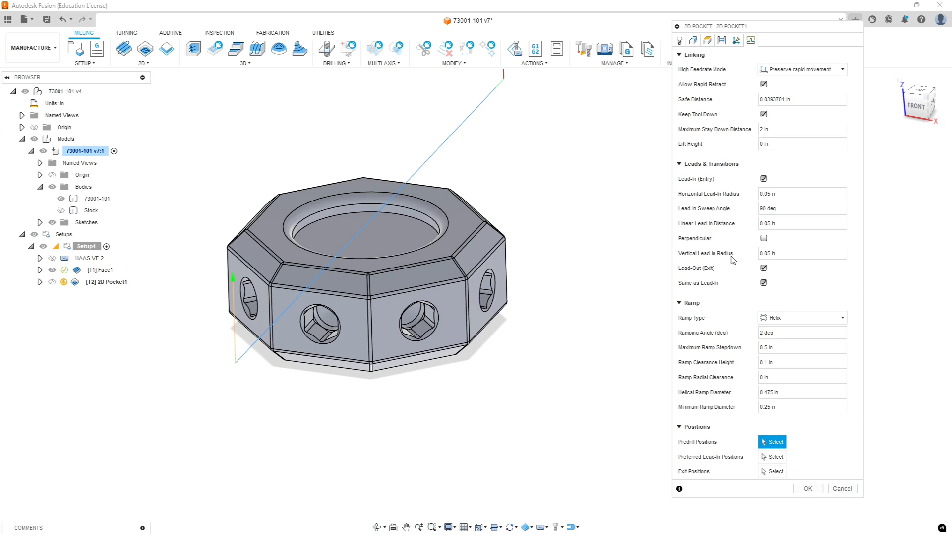
pyautogui.click(796, 254)
pyautogui.write('0')
pyautogui.click(843, 317)
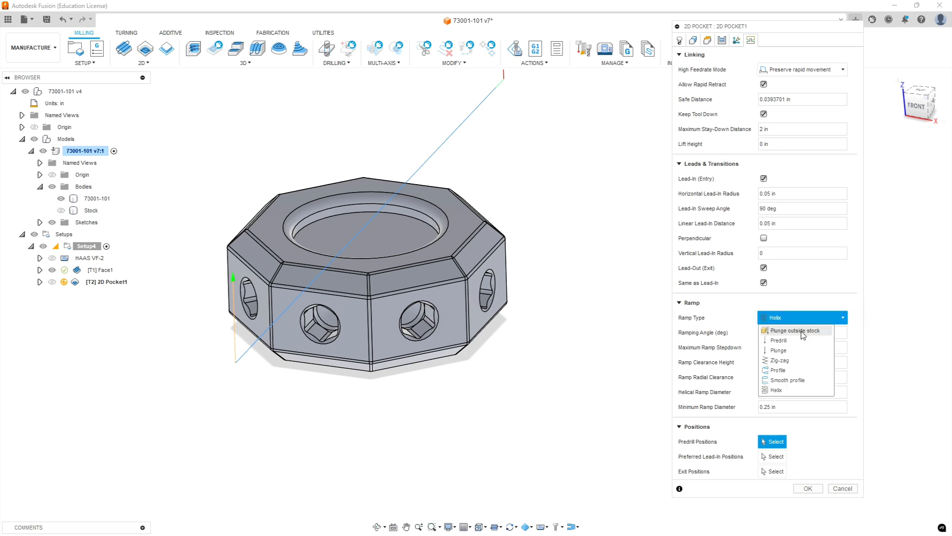
pyautogui.click(793, 350)
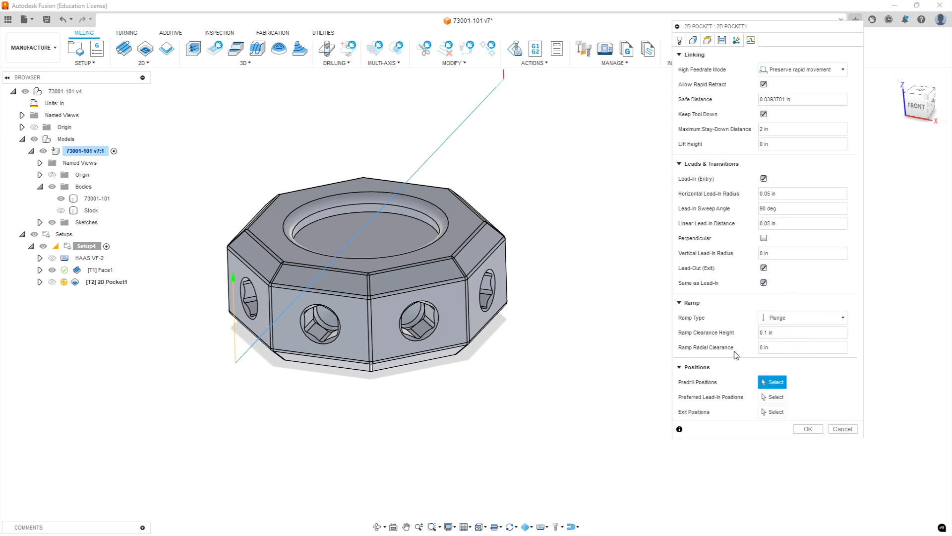
pyautogui.click(808, 429)
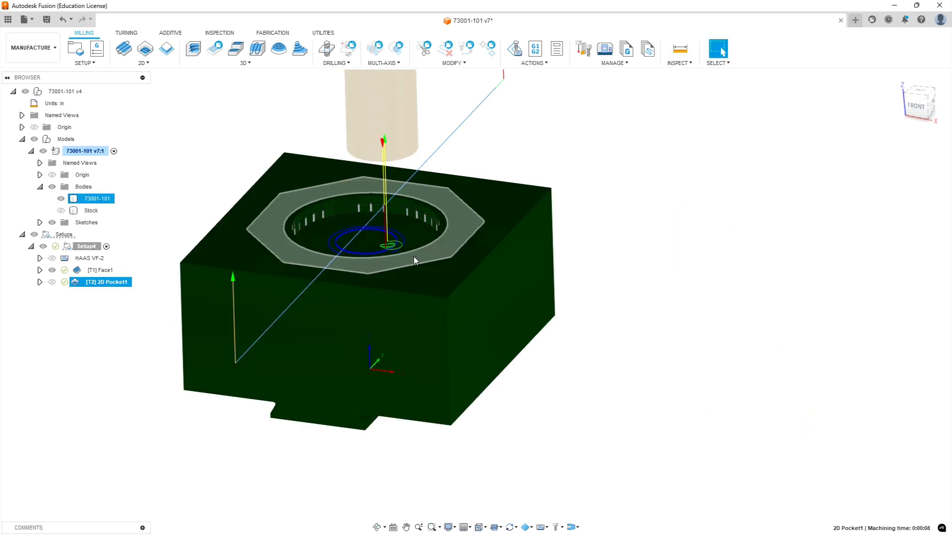
# Inspect the generated pocket toolpath and its lead moves inside the circular recess up close.
pyautogui.keyDown('shift'); pyautogui.moveTo(328, 190); pyautogui.dragTo(393, 236, button='middle'); pyautogui.keyUp('shift')
pyautogui.scroll(2, 402, 247)
pyautogui.scroll(5, 402, 246)
pyautogui.keyDown('shift'); pyautogui.moveTo(460, 278); pyautogui.dragTo(401, 285, button='middle'); pyautogui.keyUp('shift')
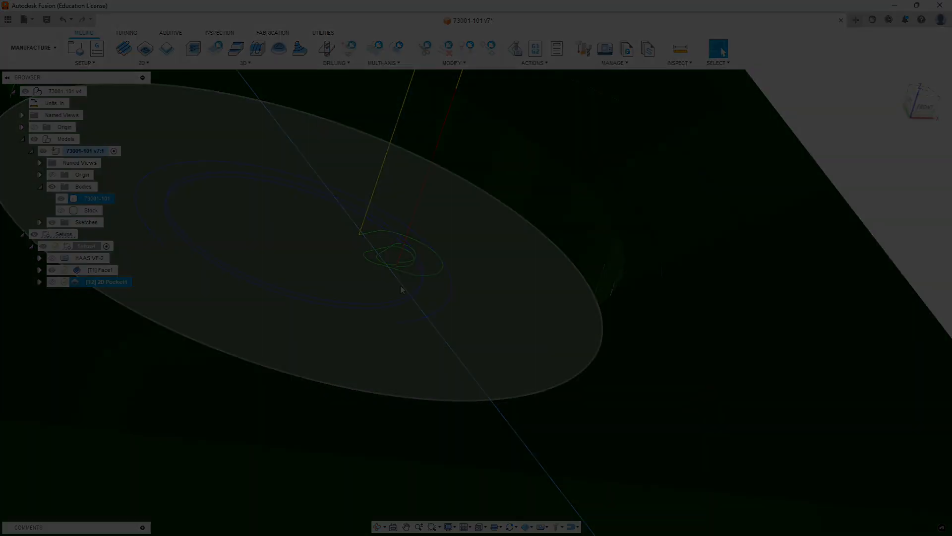